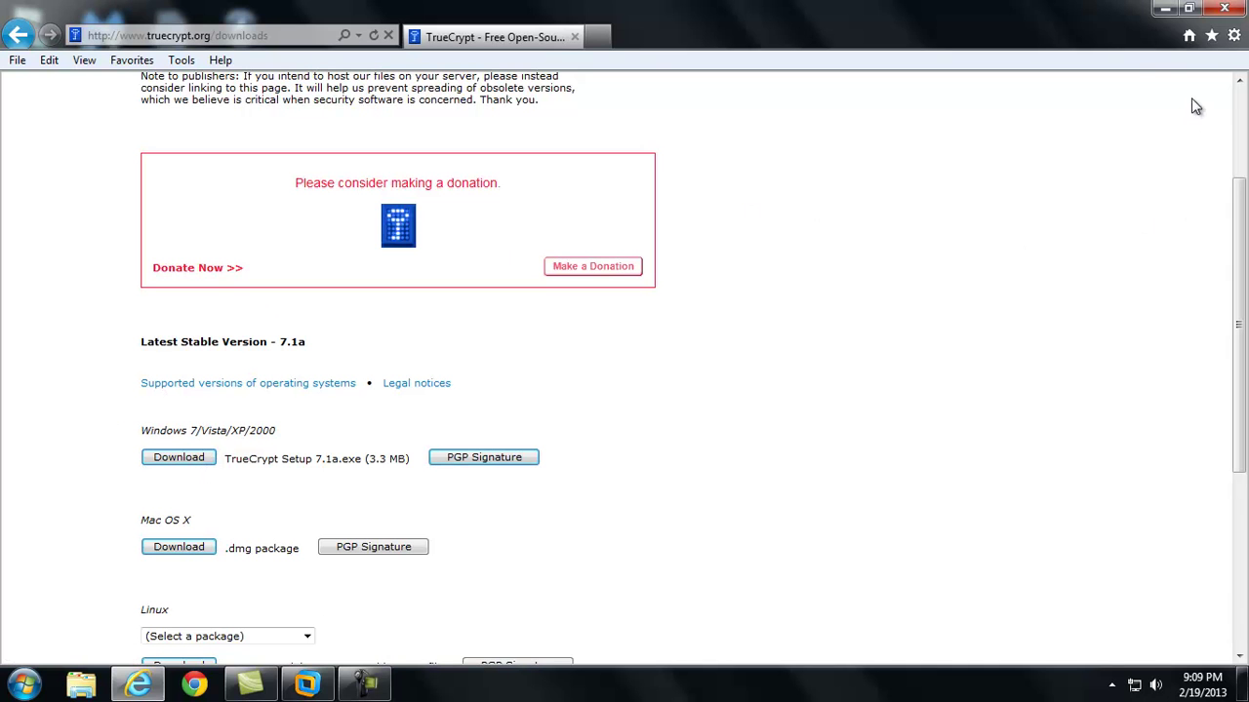
- Check the TrueCrypt download page, locate TrueCrypt Setup 7.1a.exe in the Downloads folder, and close the folder window
{"action": "scroll", "coordinate": [1040, 291], "scroll_direction": "down", "scroll_amount": 3}
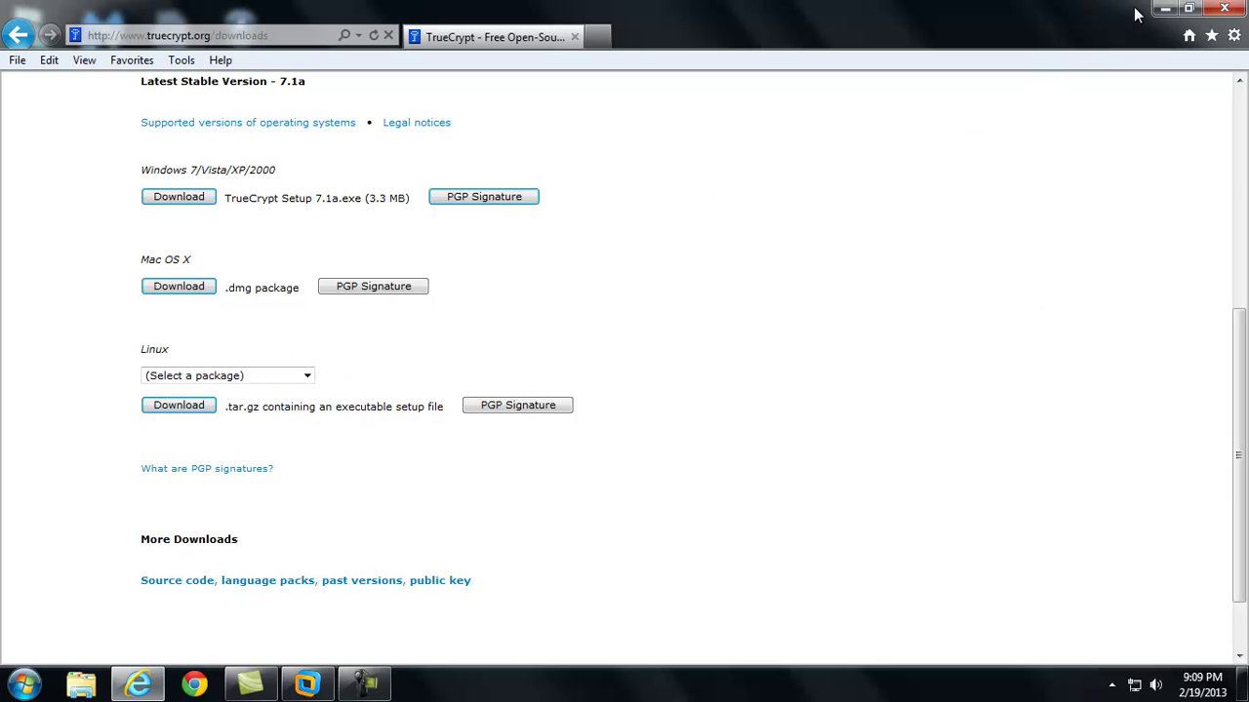
{"action": "left_click", "coordinate": [1164, 11]}
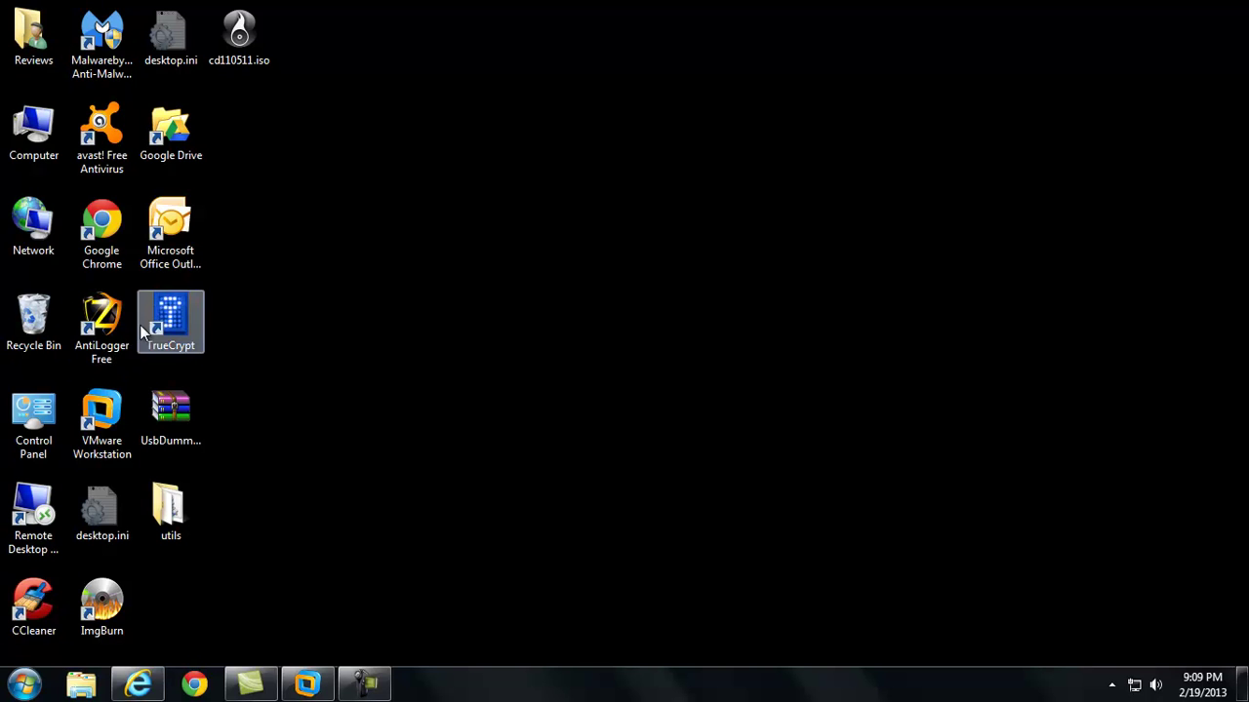
{"action": "double_click", "coordinate": [38, 37]}
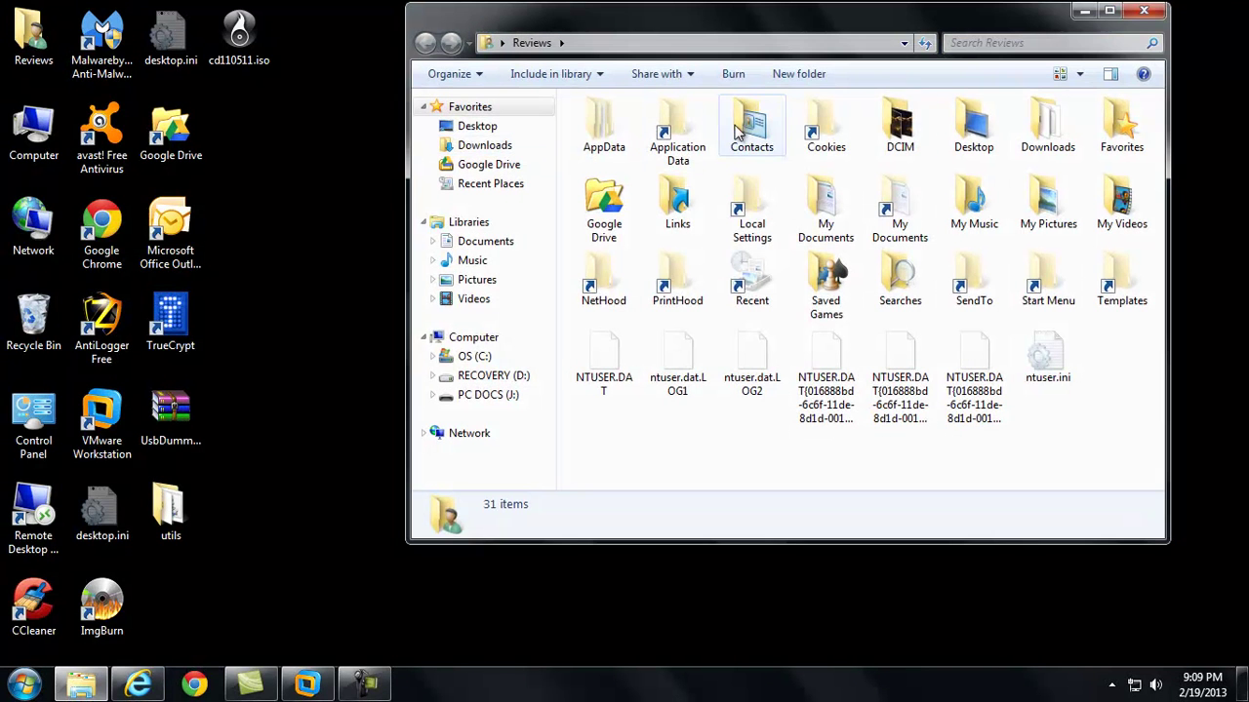
{"action": "double_click", "coordinate": [1047, 132]}
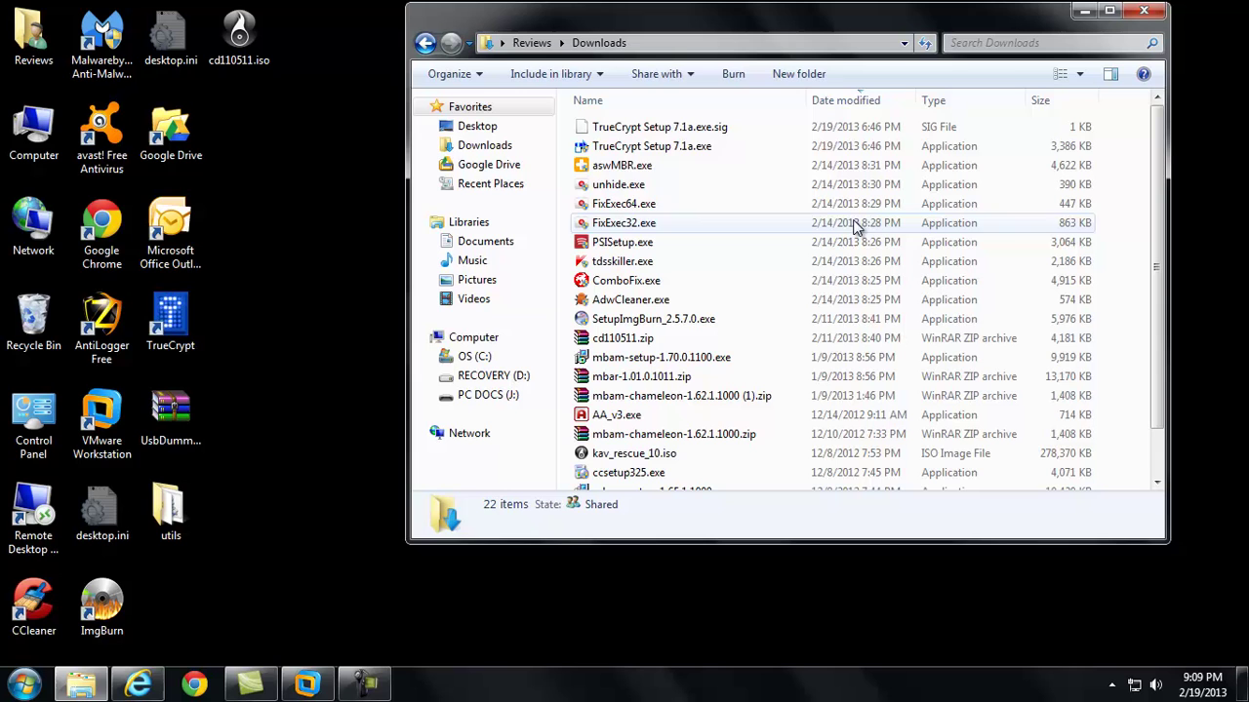
{"action": "left_click", "coordinate": [595, 146]}
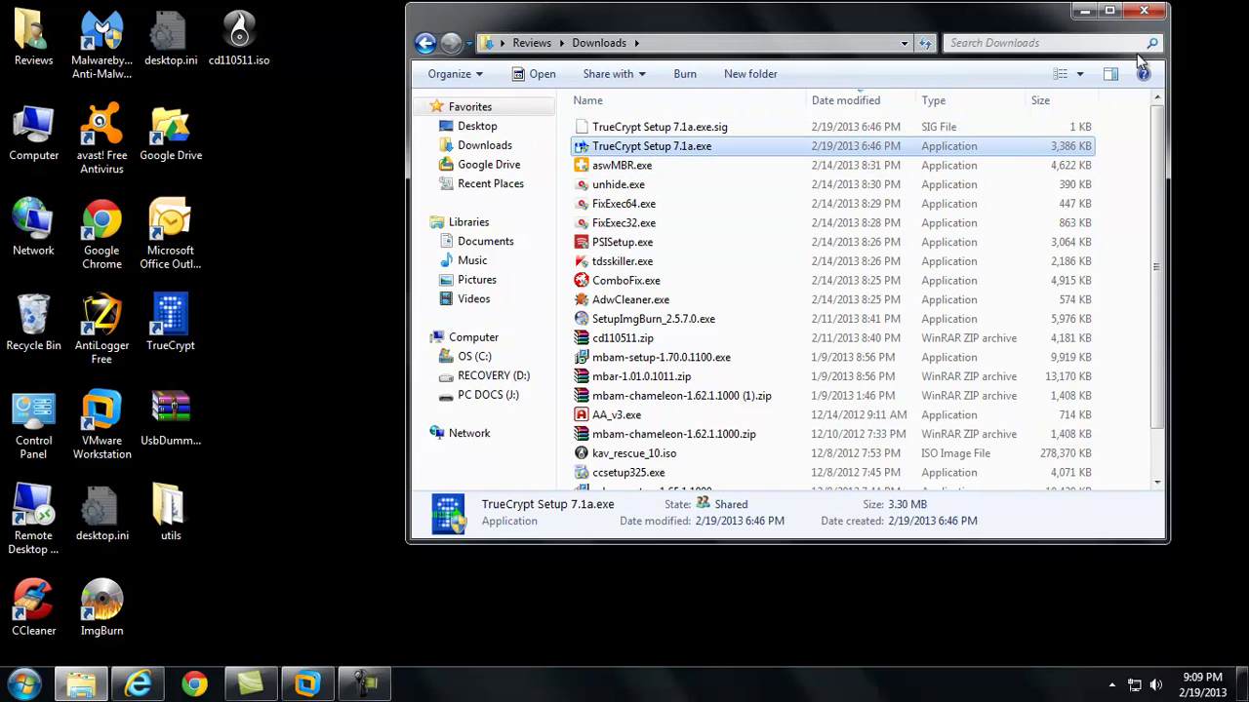
{"action": "left_click", "coordinate": [1143, 11]}
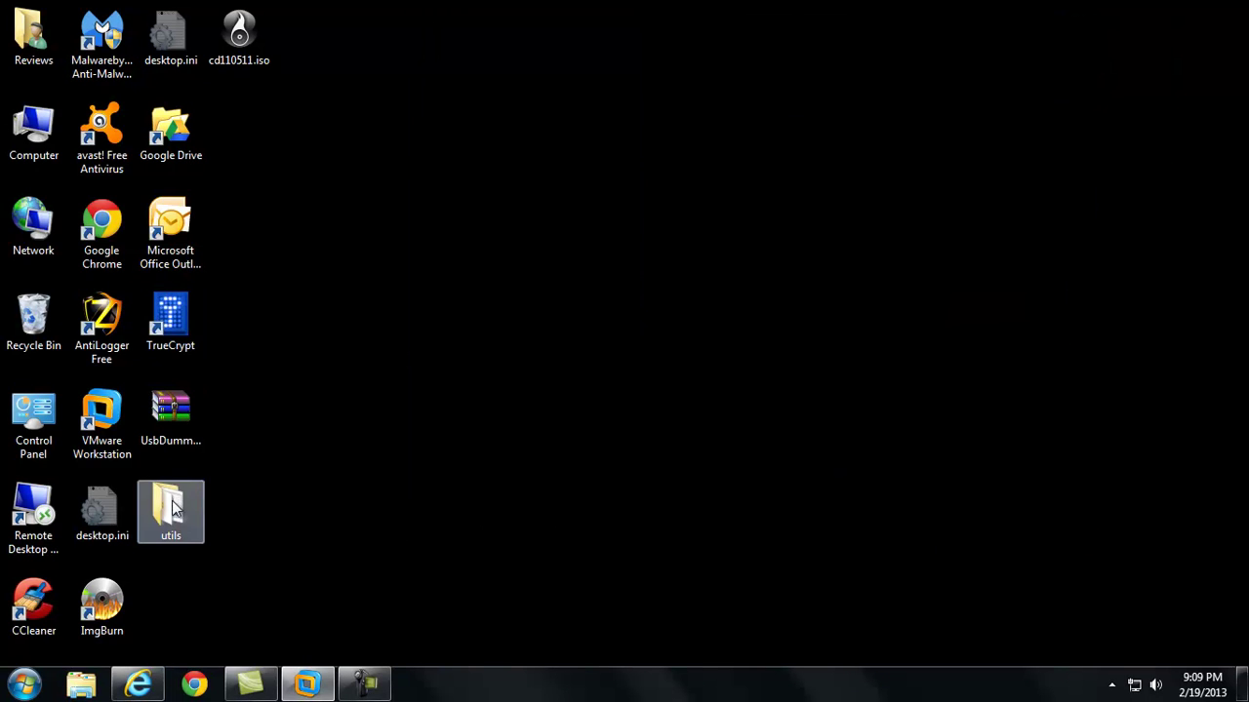
- Launch TrueCrypt and open the PC DOCS (J:) drive from the Computer view
{"action": "double_click", "coordinate": [170, 317]}
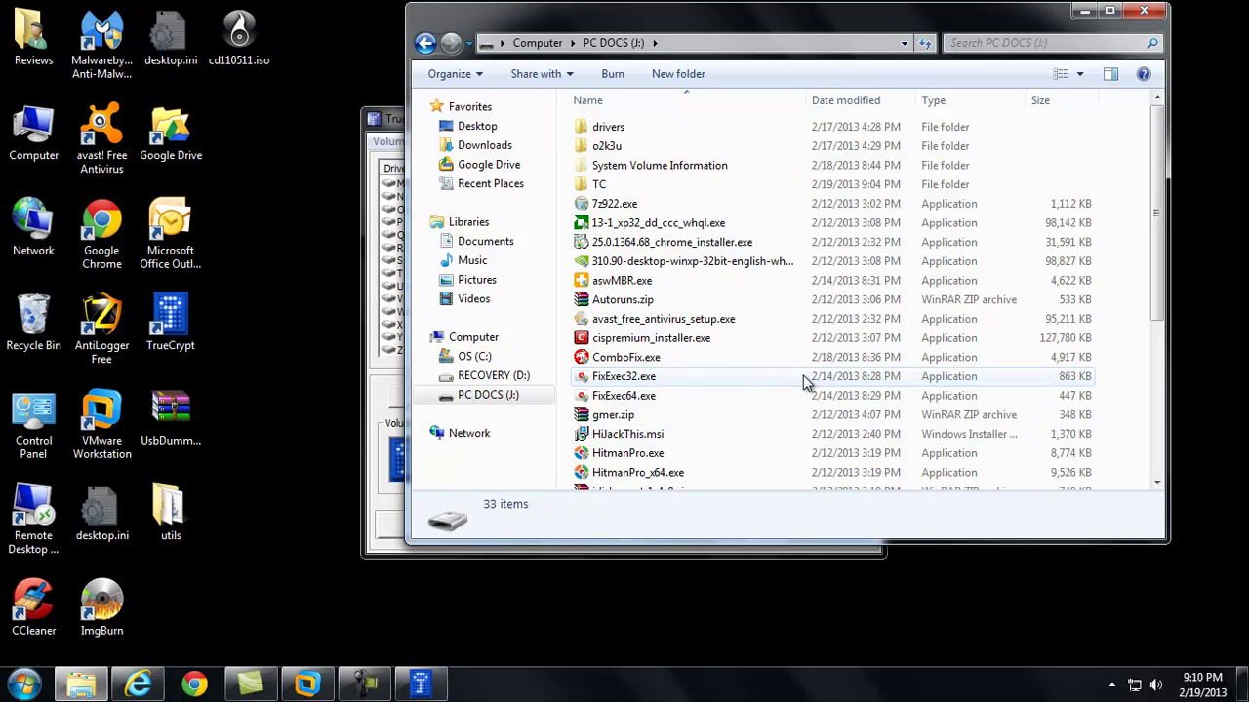
{"action": "left_click", "coordinate": [424, 44]}
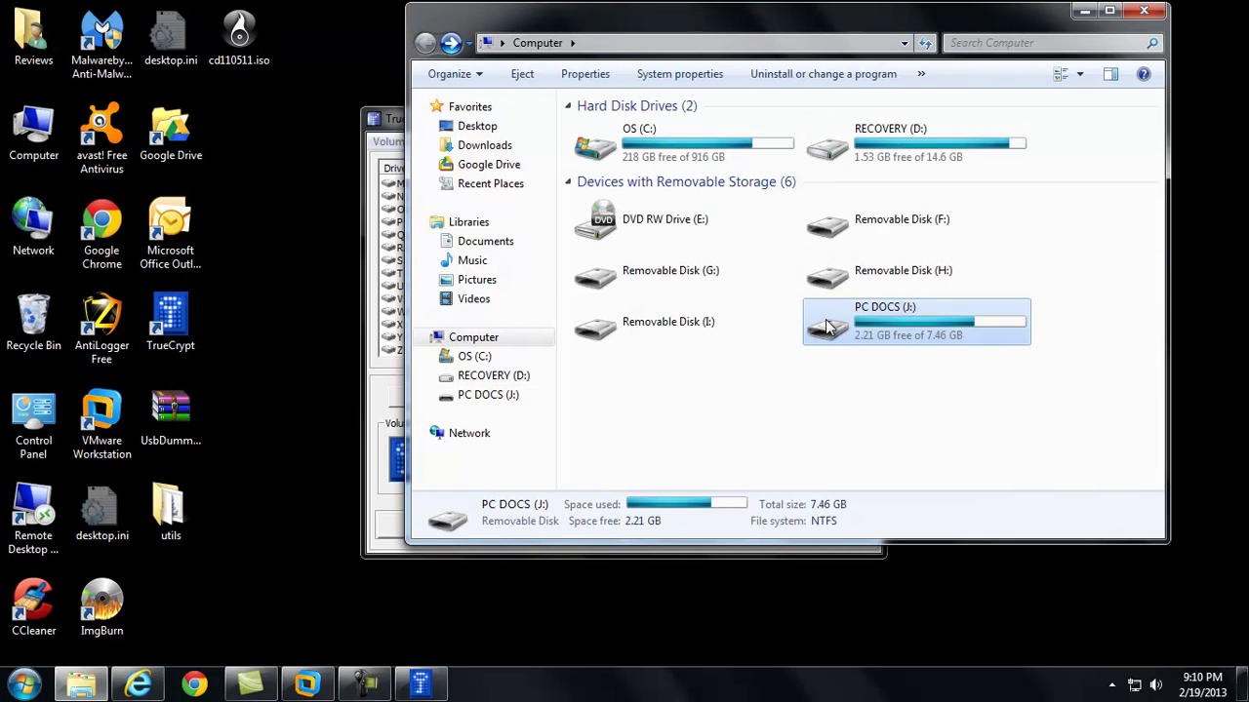
{"action": "double_click", "coordinate": [930, 335]}
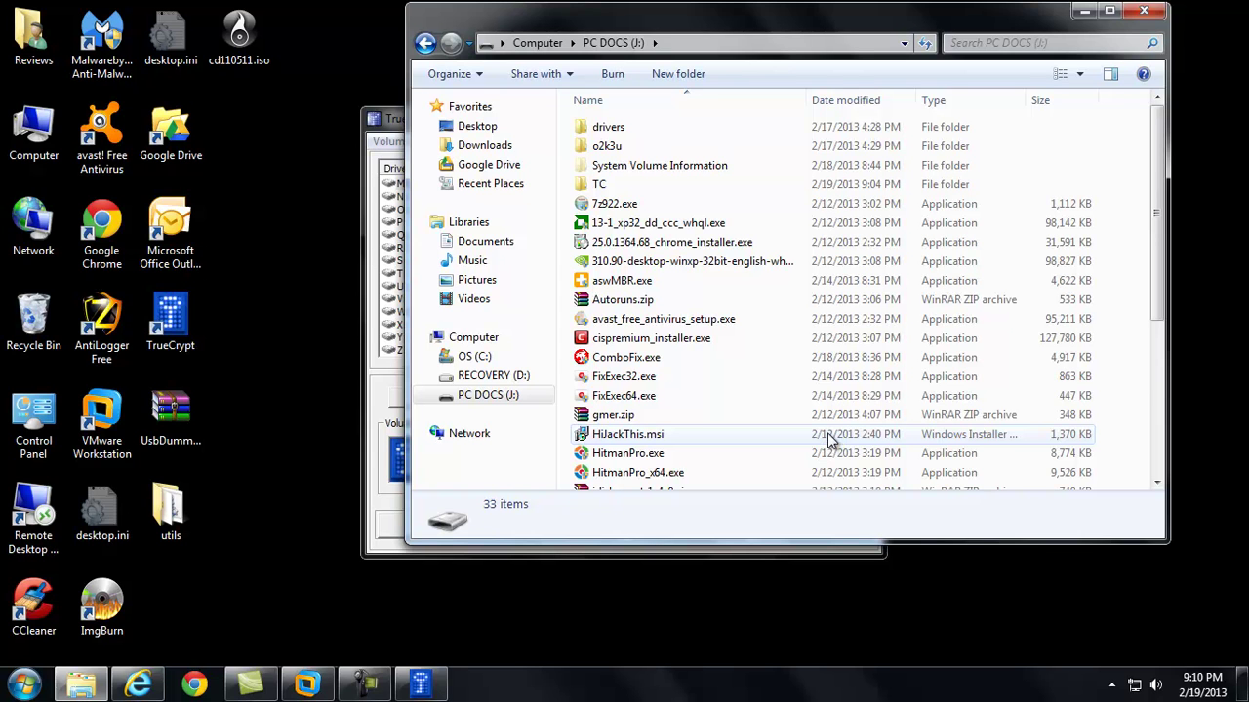
- Delete the existing file named Sec from the PC DOCS (J:) drive
{"action": "scroll", "coordinate": [799, 343], "scroll_direction": "down", "scroll_amount": 5}
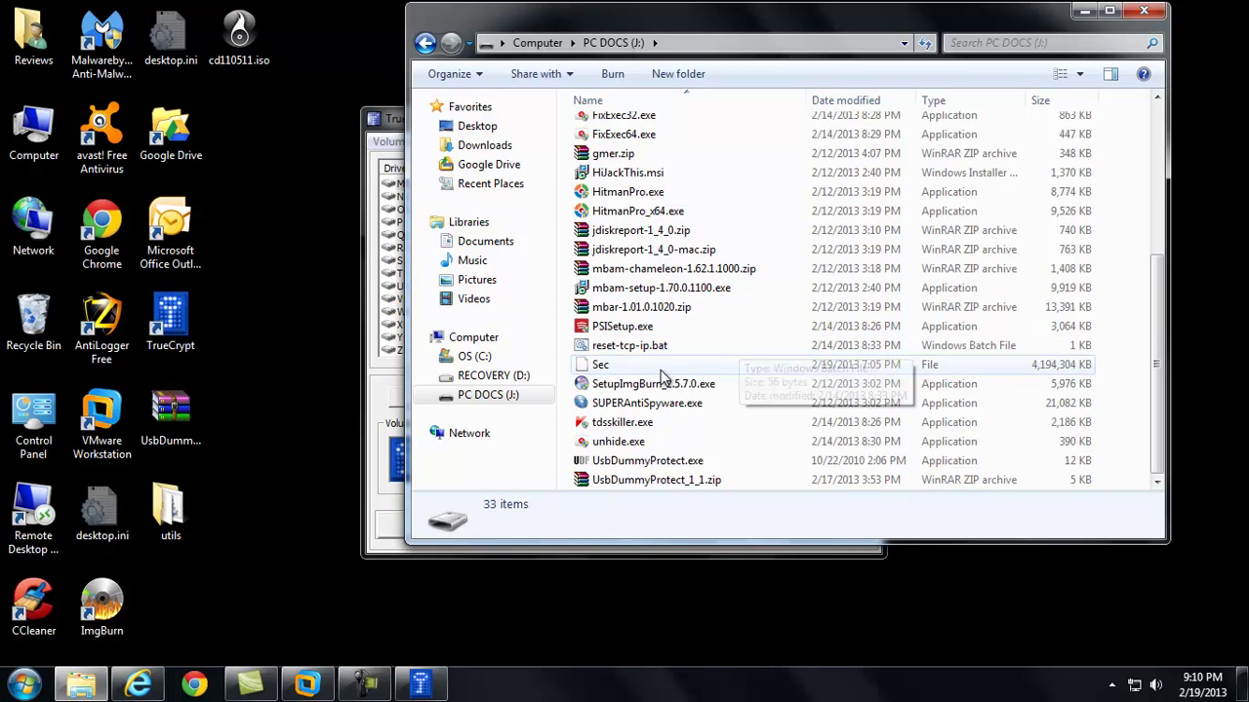
{"action": "left_click", "coordinate": [648, 369]}
{"action": "right_click", "coordinate": [651, 369]}
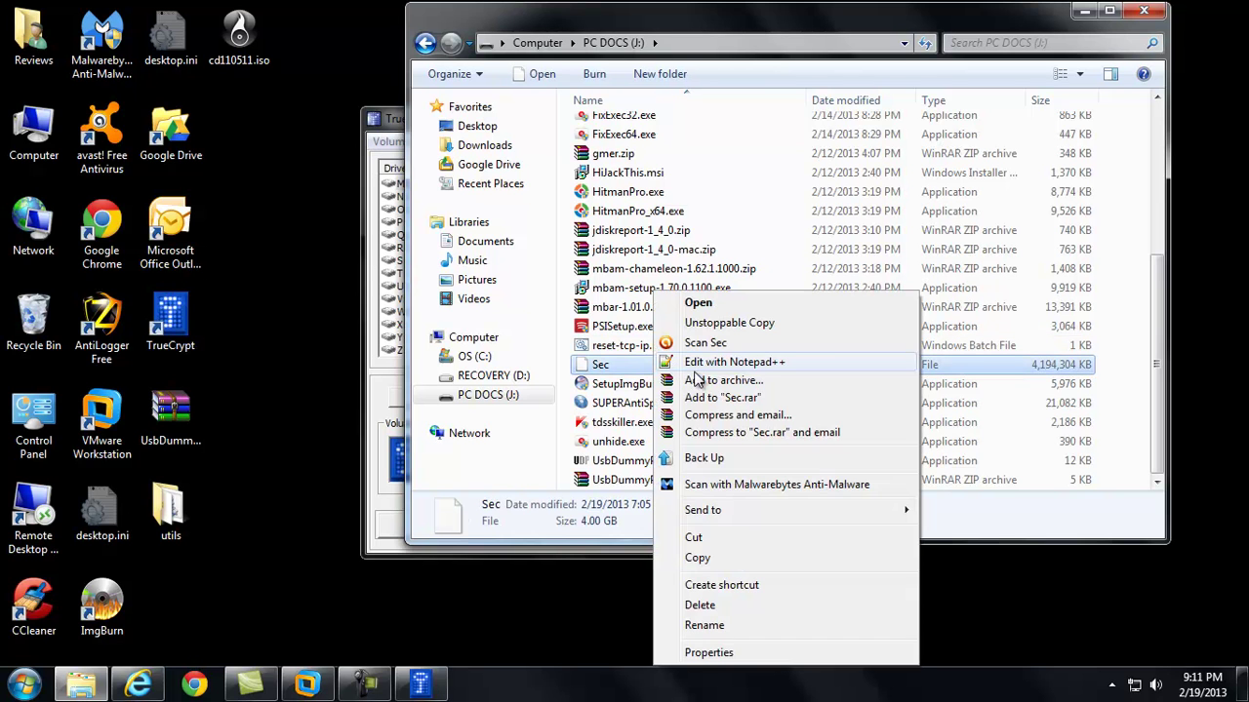
{"action": "left_click", "coordinate": [701, 605]}
{"action": "left_click", "coordinate": [682, 421]}
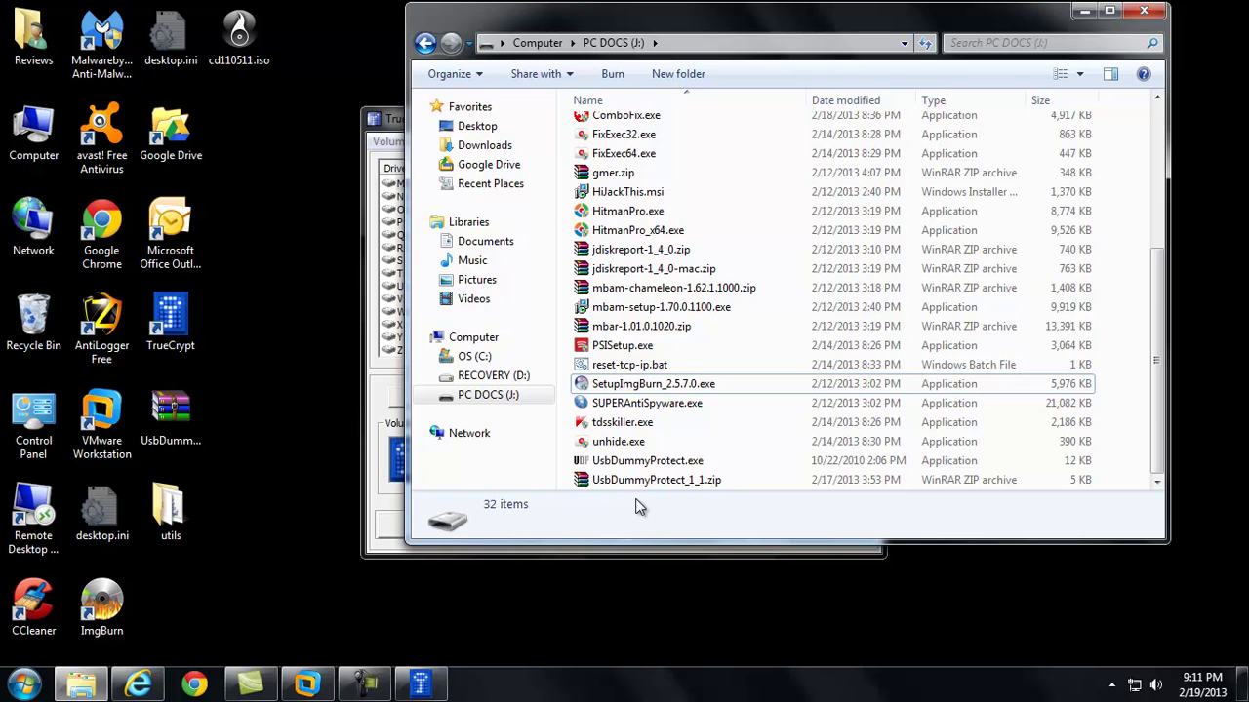
{"action": "left_click", "coordinate": [359, 419]}
{"action": "left_click", "coordinate": [781, 9]}
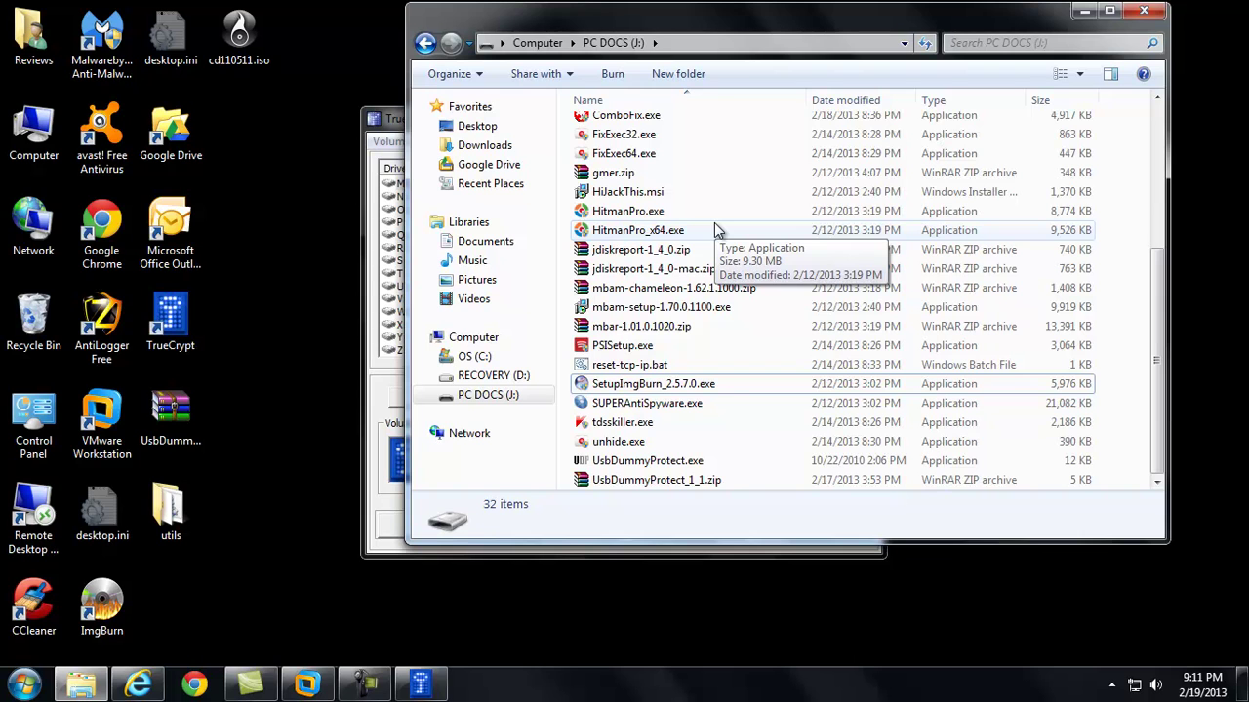
{"action": "left_click", "coordinate": [620, 425]}
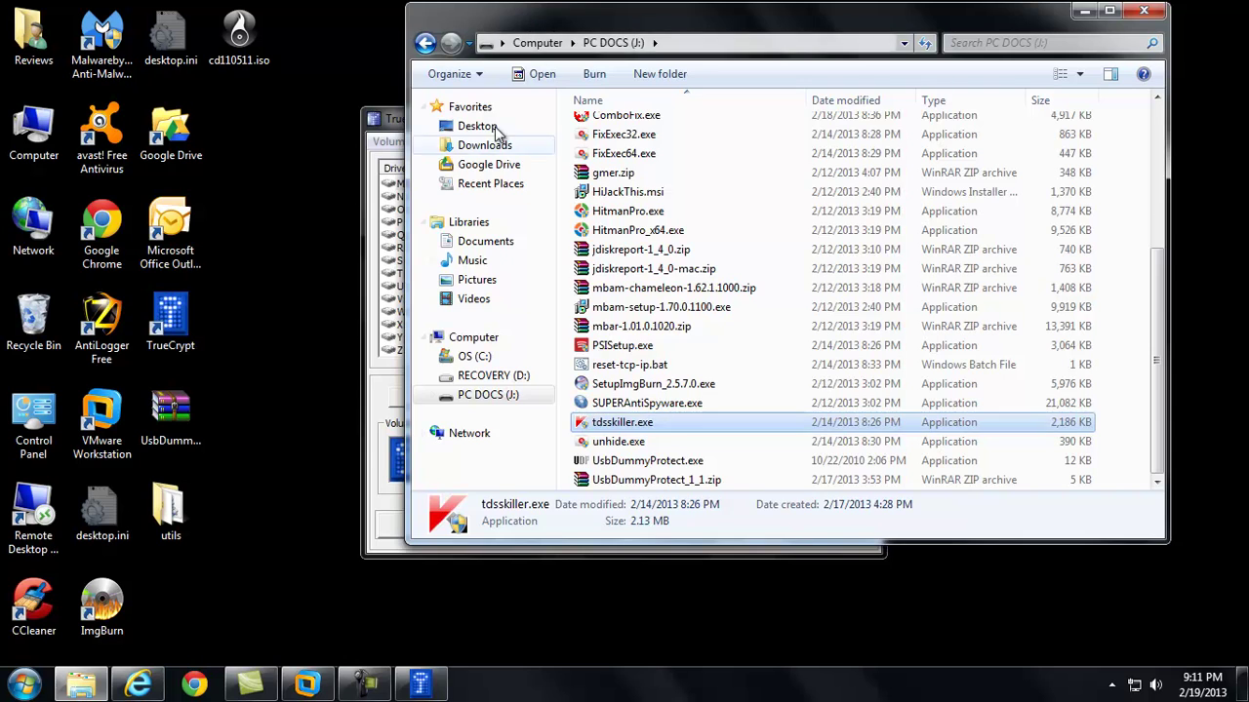
- Switch to TrueCrypt and start creating an encrypted file container as a standard TrueCrypt volume
{"action": "left_click", "coordinate": [391, 387]}
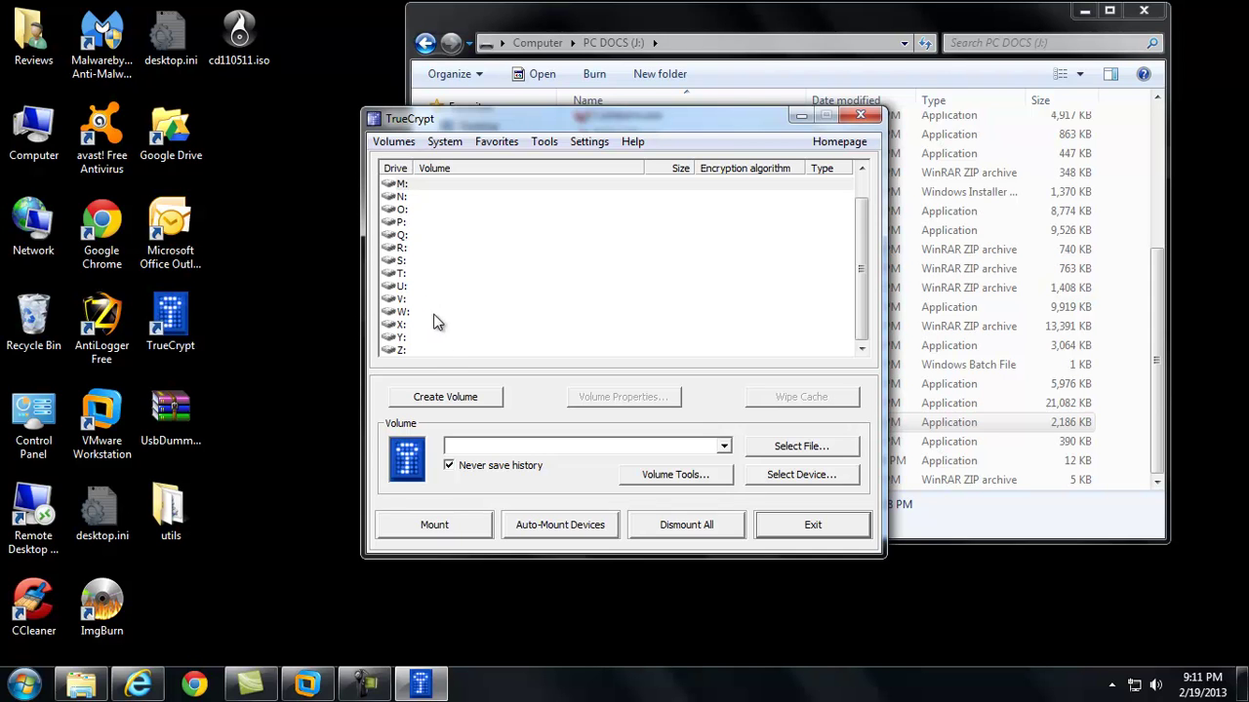
{"action": "left_click", "coordinate": [435, 404]}
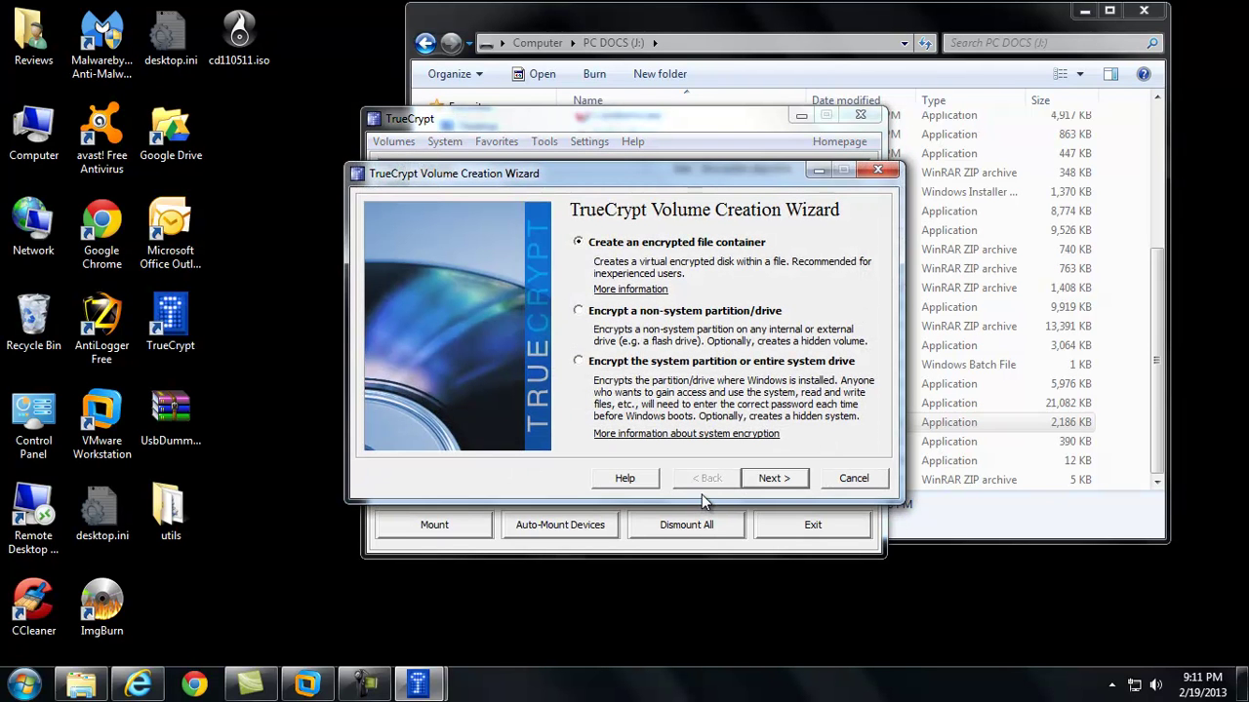
{"action": "left_click", "coordinate": [786, 488]}
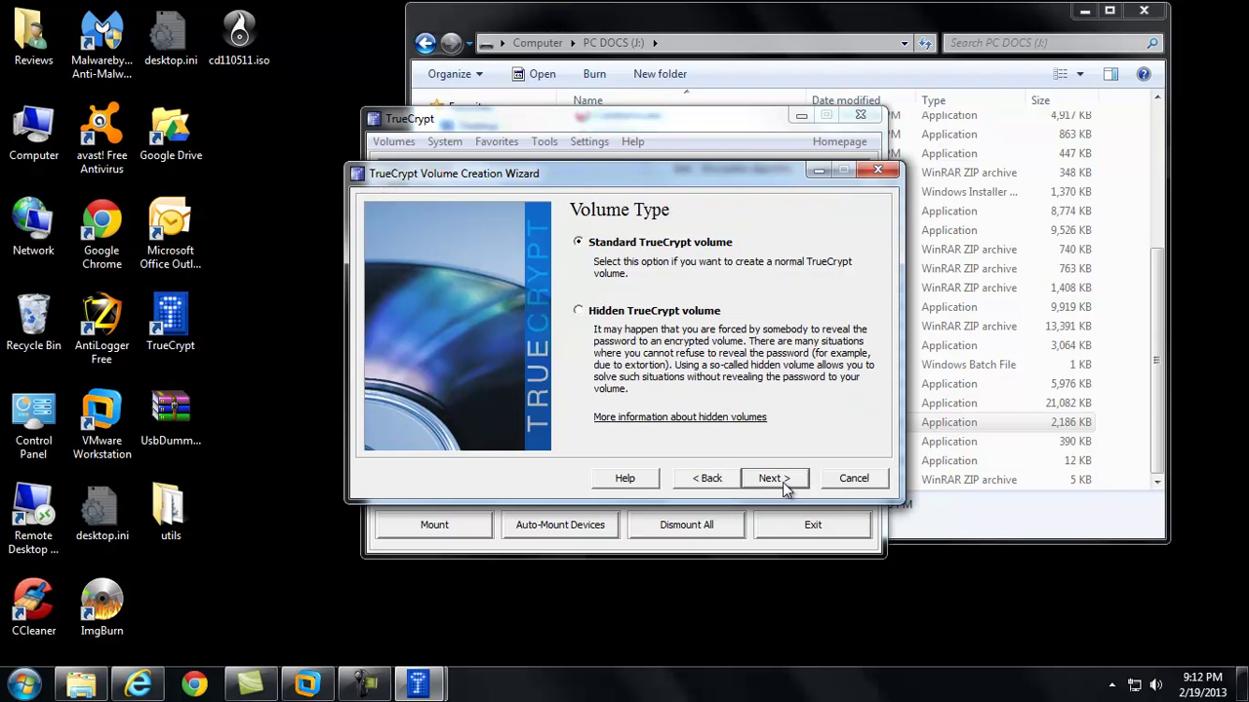
{"action": "left_click", "coordinate": [786, 488]}
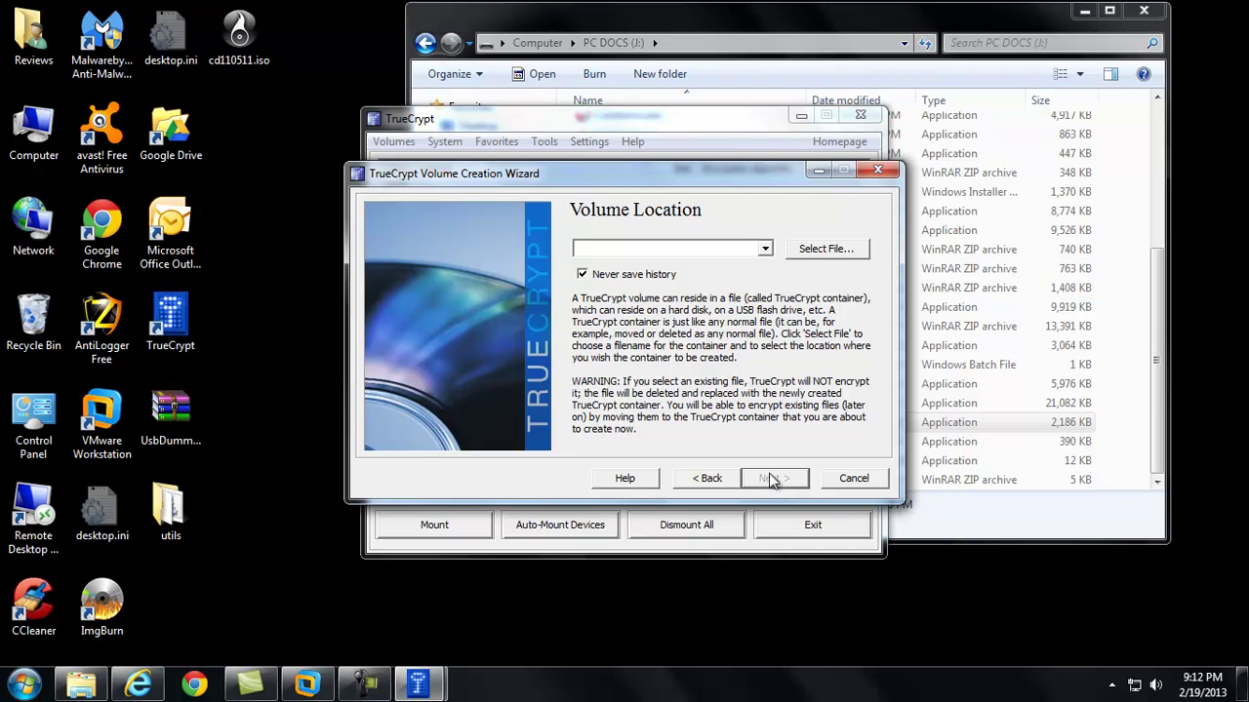
- Set the volume location to a new container file named Secure on the PC DOCS (J:) drive
{"action": "left_click", "coordinate": [820, 251]}
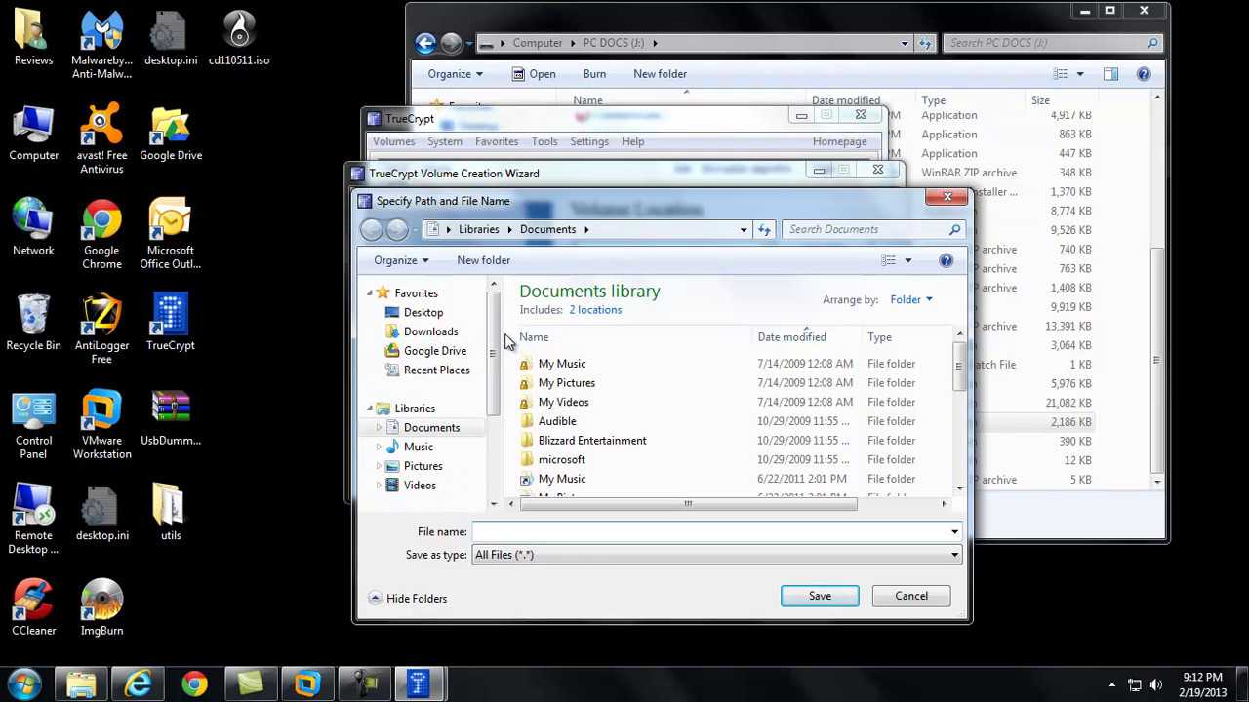
{"action": "left_click_drag", "start_coordinate": [495, 353], "coordinate": [508, 436]}
{"action": "left_click", "coordinate": [415, 439]}
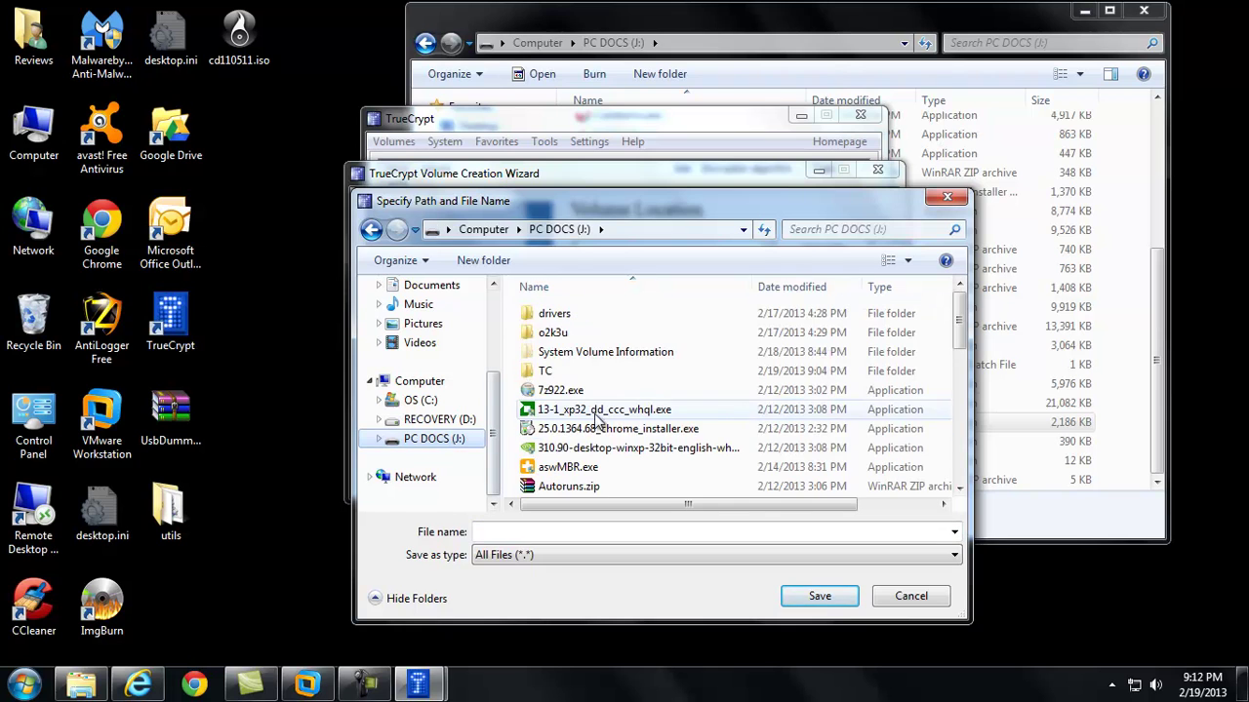
{"action": "left_click", "coordinate": [560, 535]}
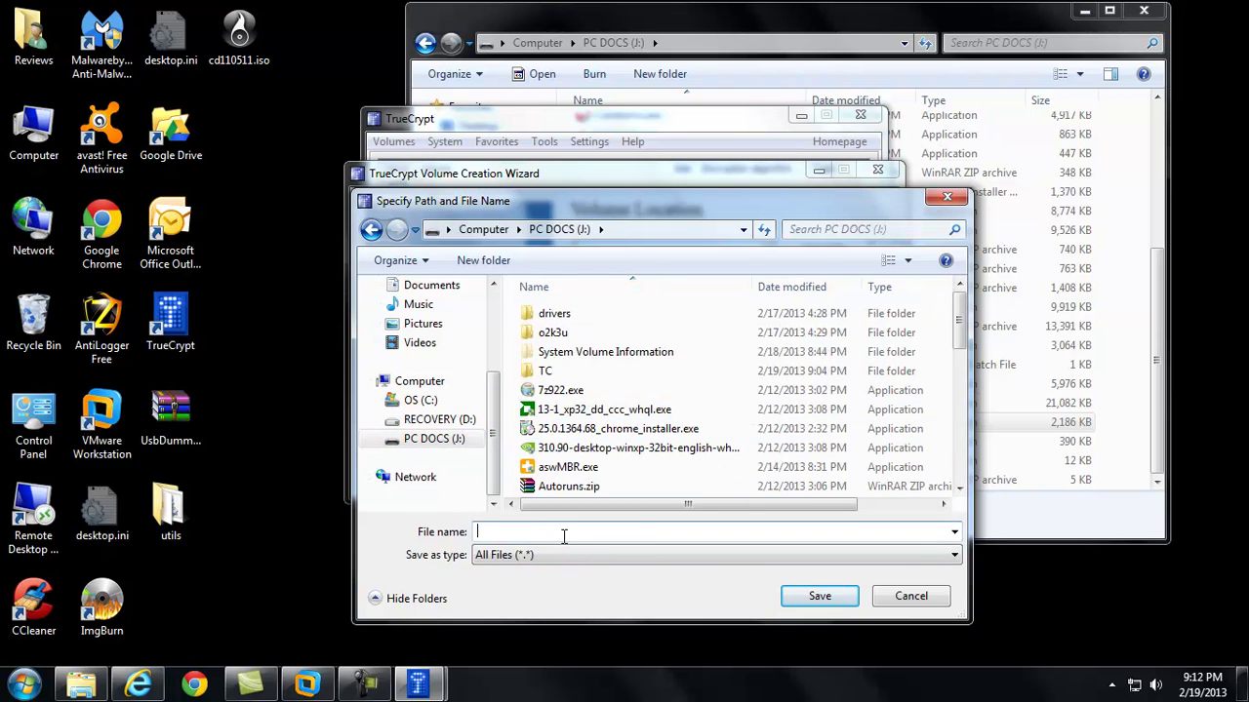
{"action": "type", "text": "S"}
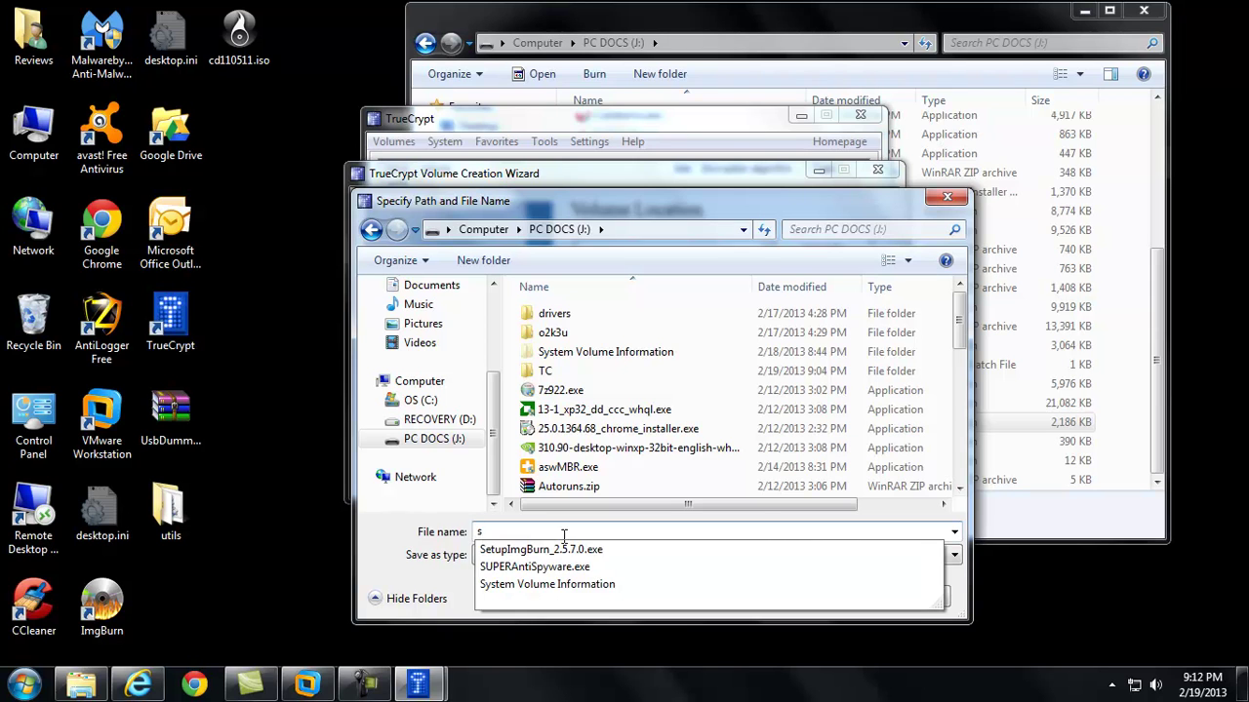
{"action": "key", "text": "BackSpace"}
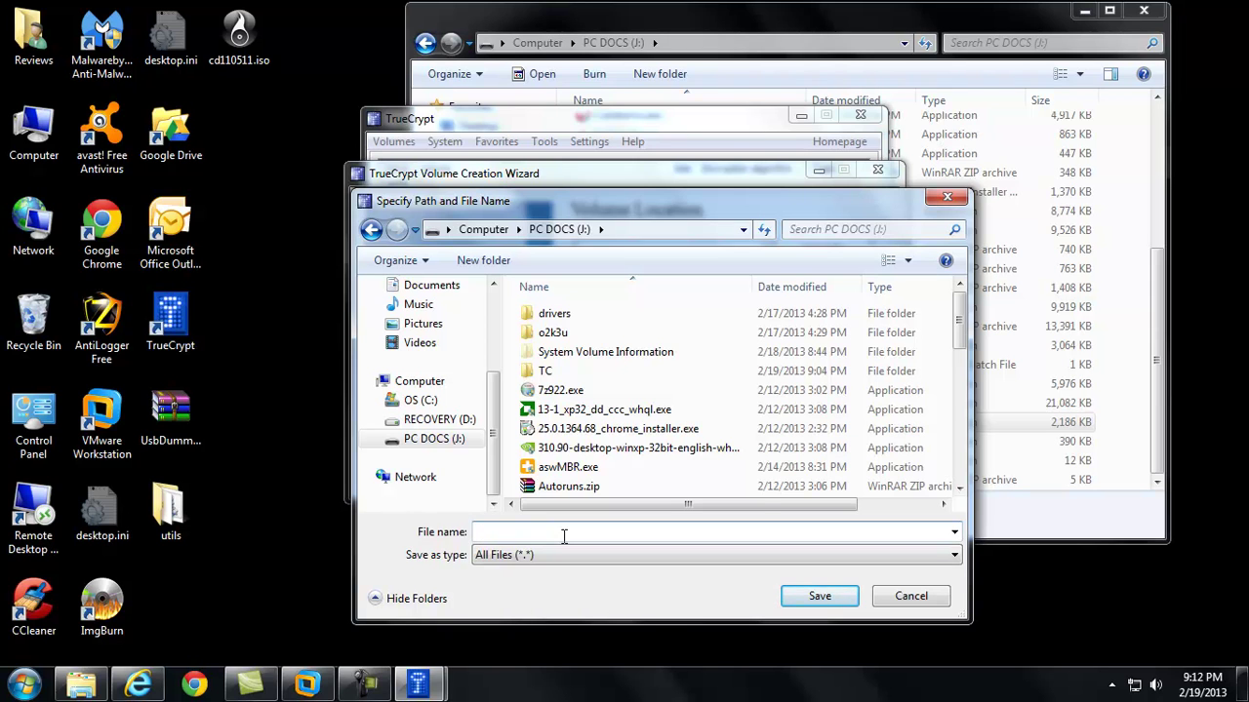
{"action": "type", "text": "Secure"}
{"action": "left_click", "coordinate": [815, 603]}
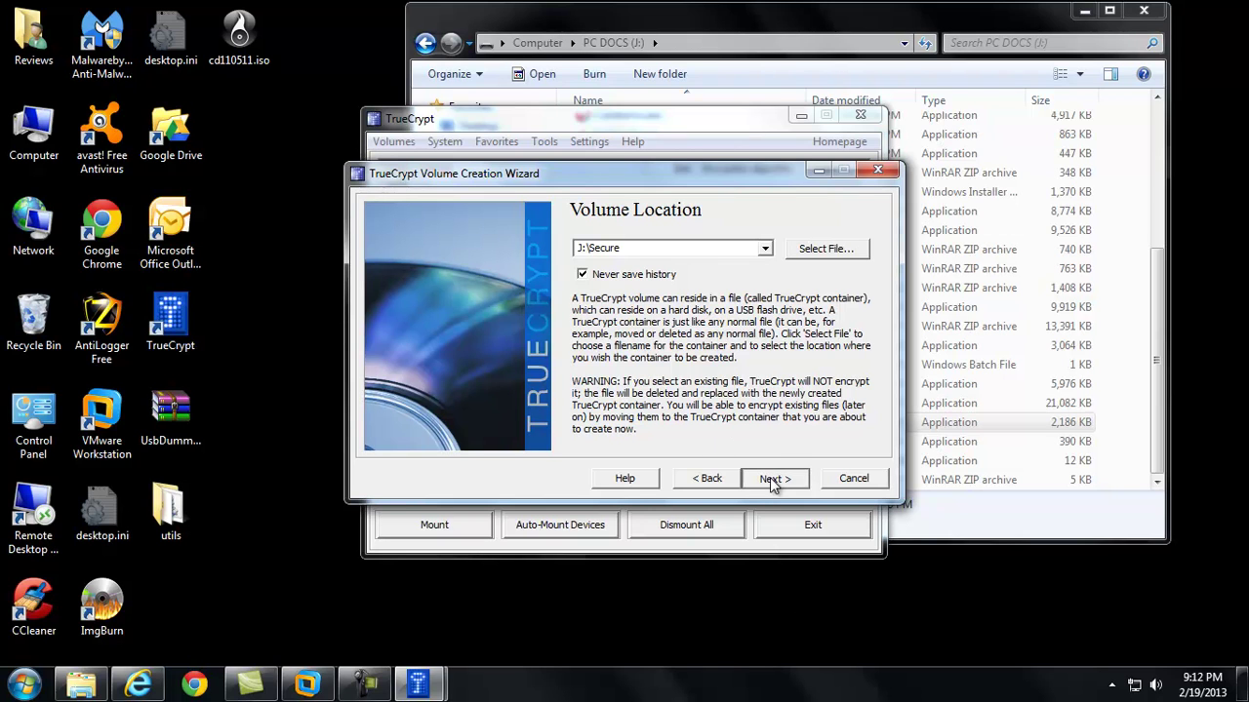
{"action": "left_click", "coordinate": [770, 477]}
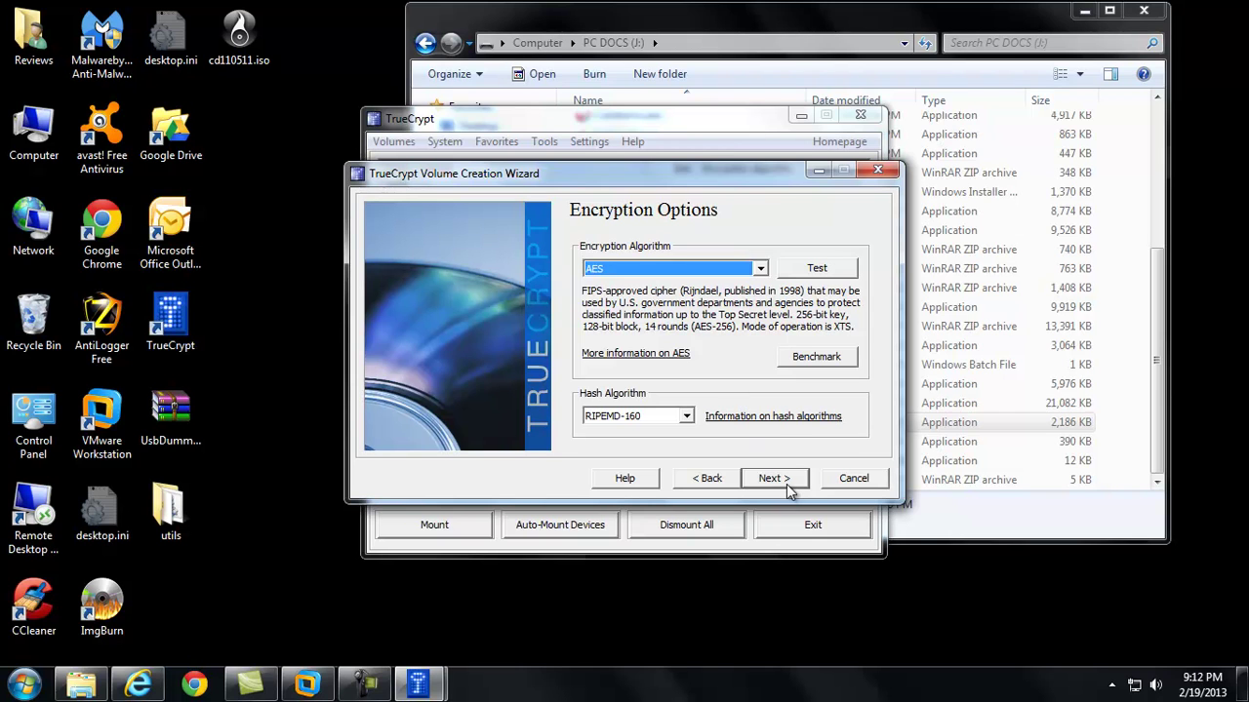
- Accept AES encryption with the RIPEMD-160 hash and set the volume size to 1 GB
{"action": "left_click", "coordinate": [786, 480]}
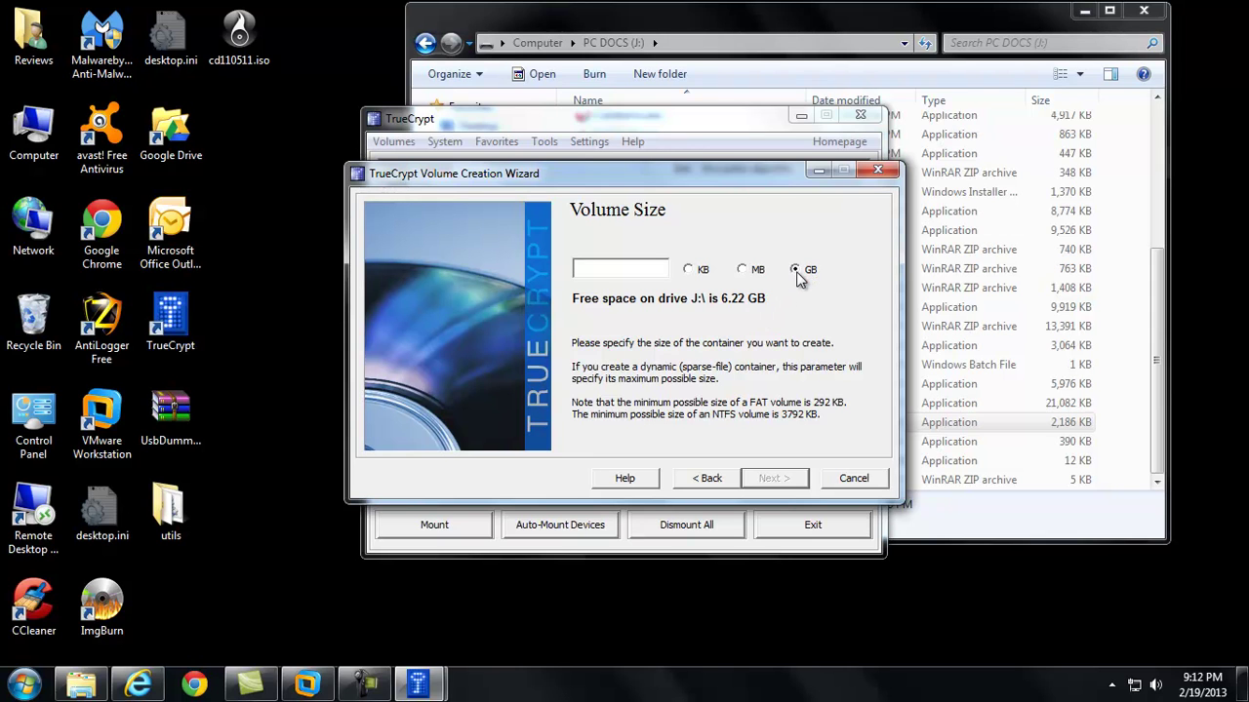
{"action": "left_click", "coordinate": [649, 271]}
{"action": "type", "text": "1"}
{"action": "left_click", "coordinate": [771, 479]}
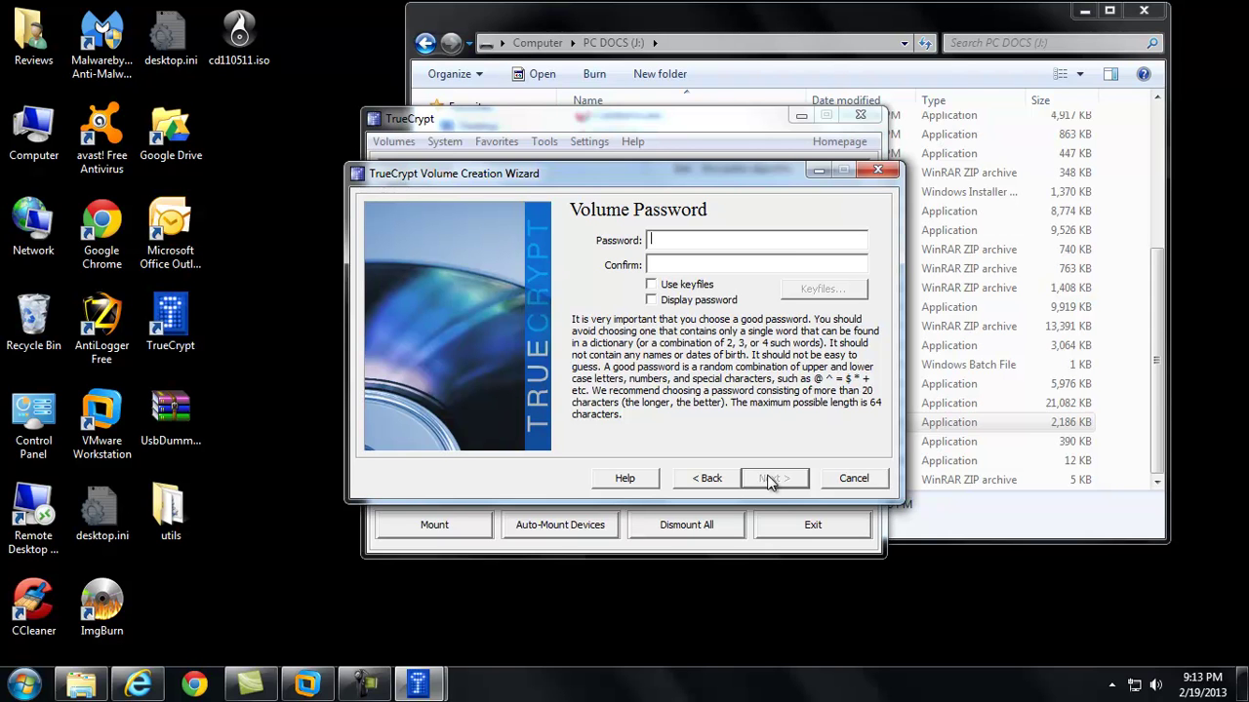
- Enter and confirm the volume password, accepting the use of a short password
{"action": "type", "text": "*******"}
{"action": "key", "text": "Tab"}
{"action": "type", "text": "*******"}
{"action": "left_click", "coordinate": [780, 482]}
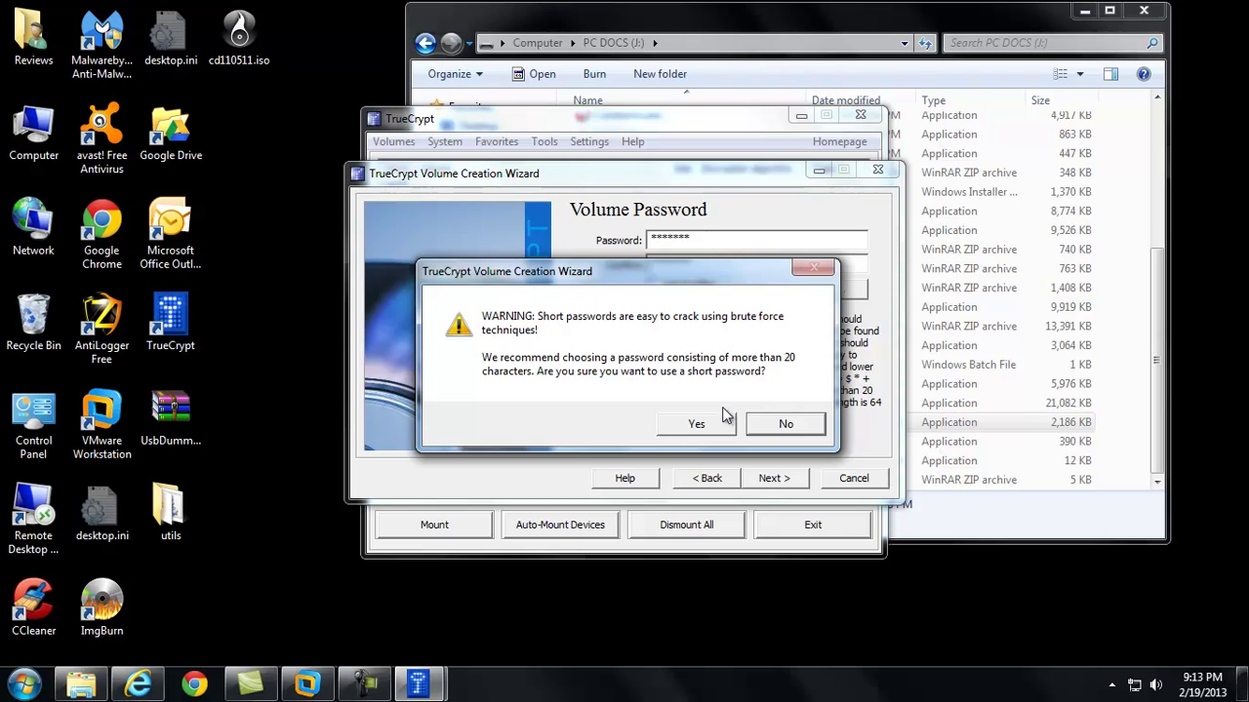
{"action": "left_click", "coordinate": [697, 425]}
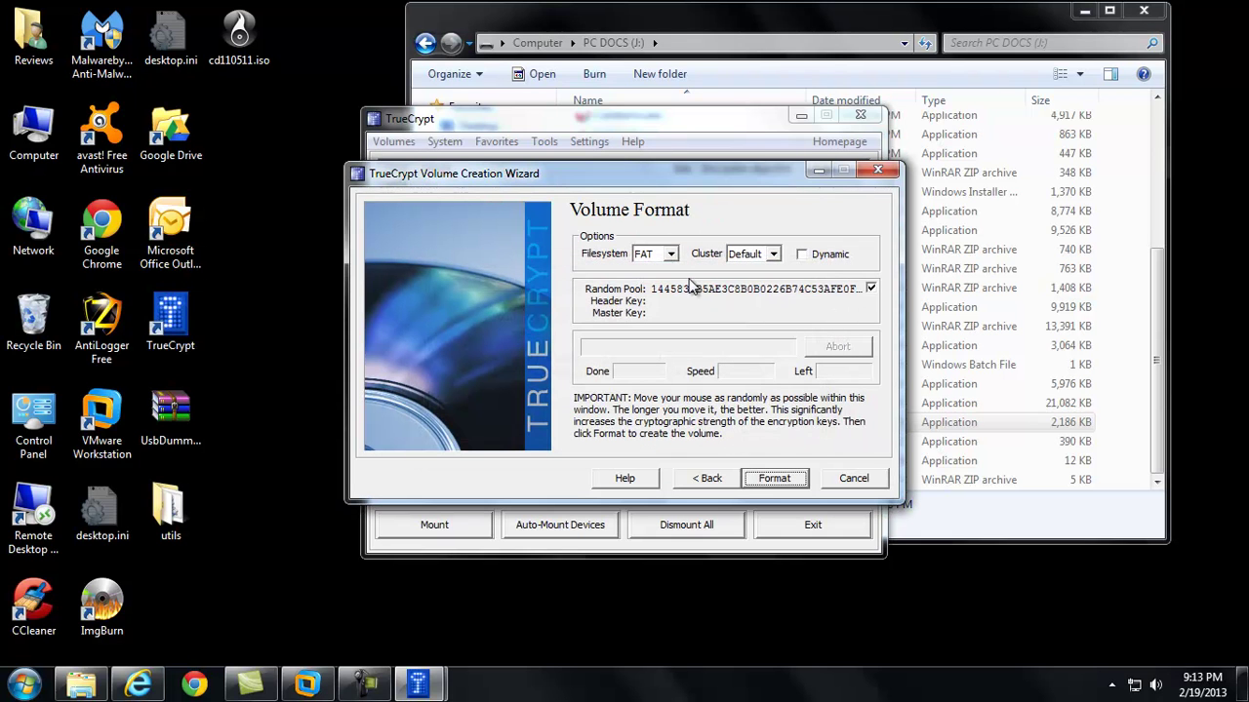
- Set the volume's filesystem to NTFS and format it
{"action": "left_click", "coordinate": [670, 253]}
{"action": "left_click", "coordinate": [667, 276]}
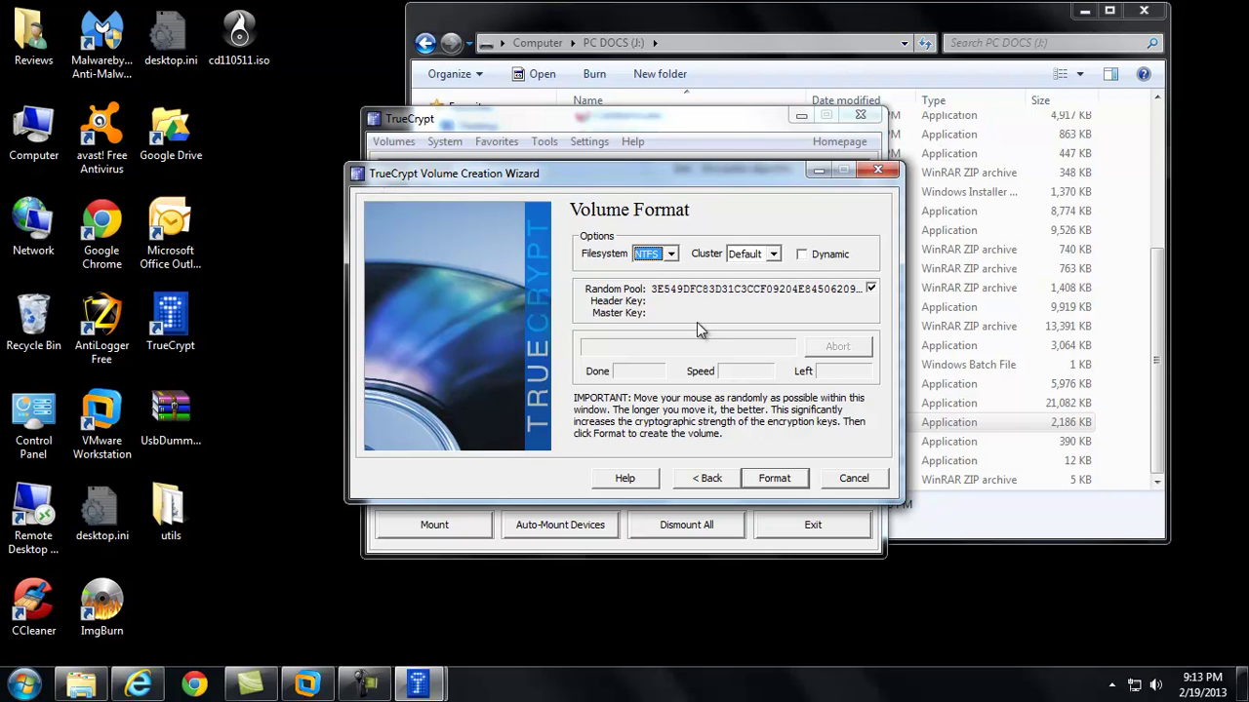
{"action": "left_click", "coordinate": [775, 480]}
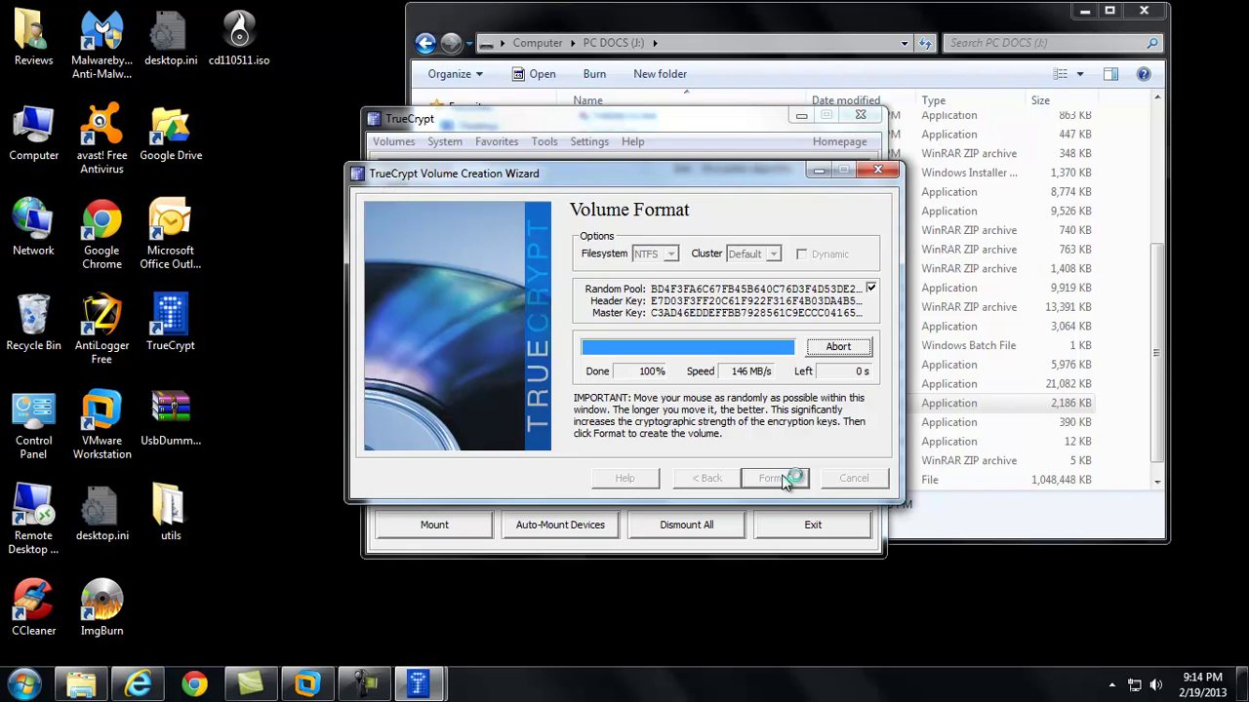
{"action": "left_click", "coordinate": [307, 686]}
{"action": "left_click", "coordinate": [1160, 599]}
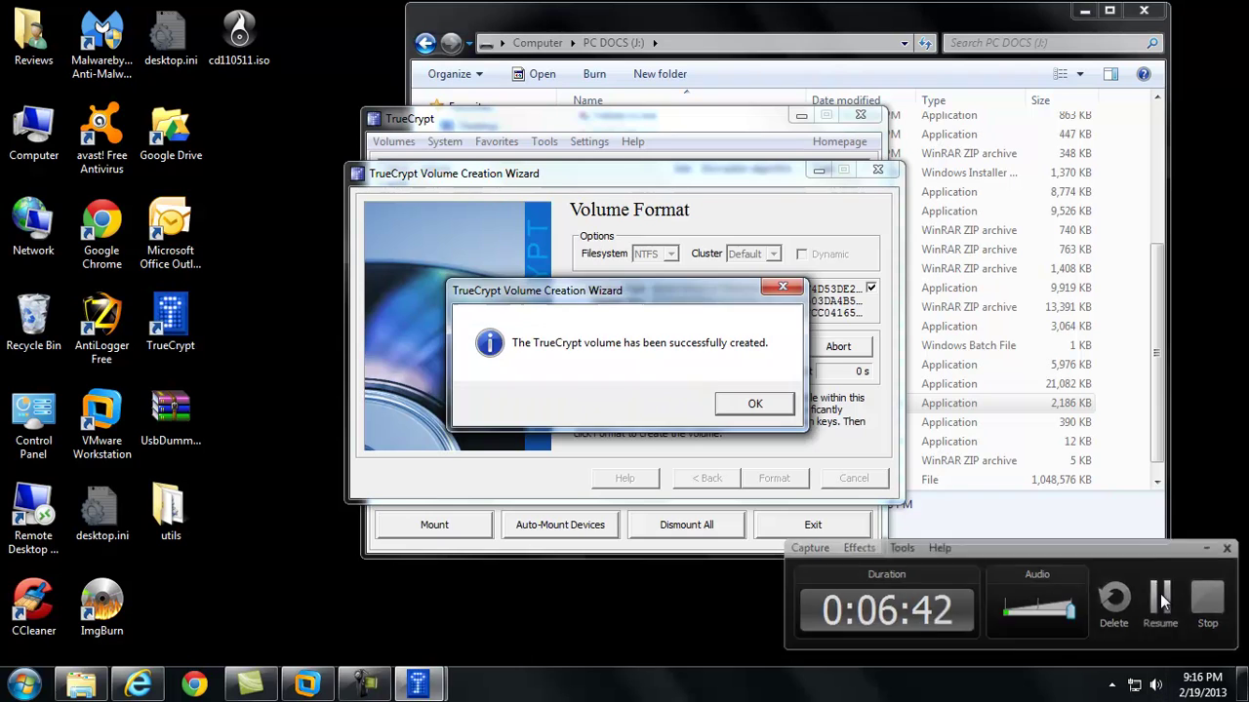
{"action": "left_click", "coordinate": [1160, 599]}
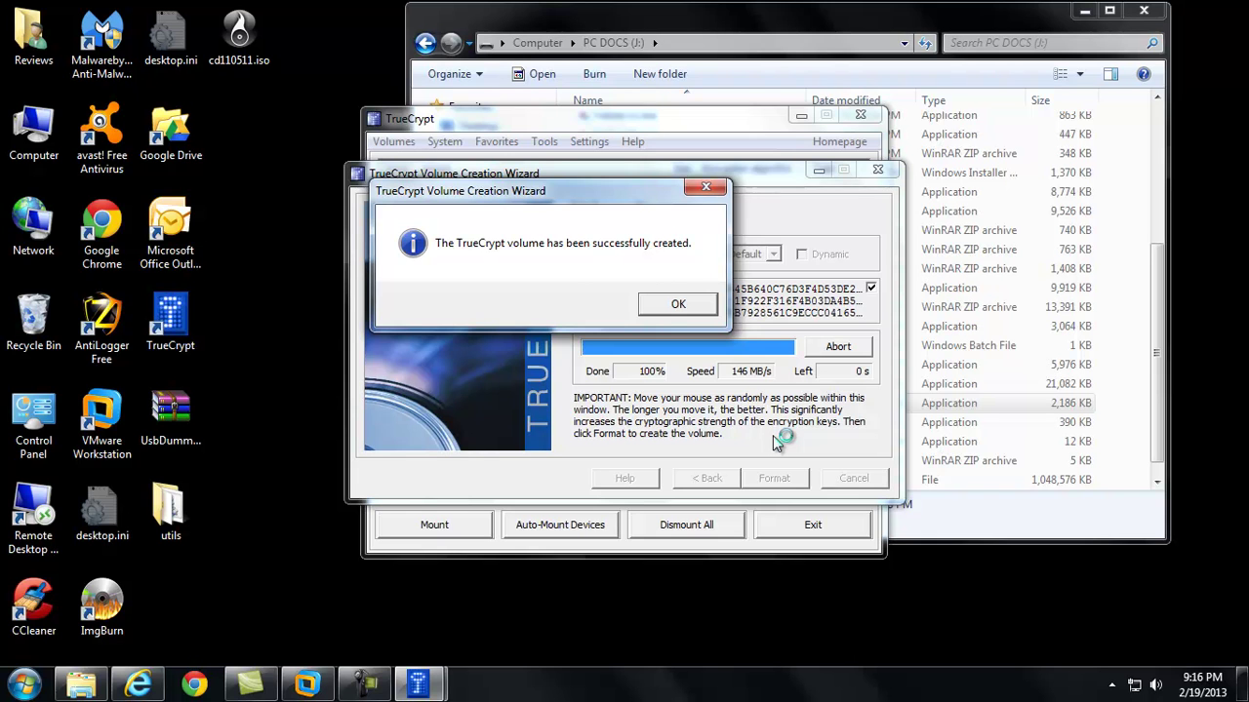
- Acknowledge the volume creation message and continue the wizard to another new volume
{"action": "left_click", "coordinate": [675, 305]}
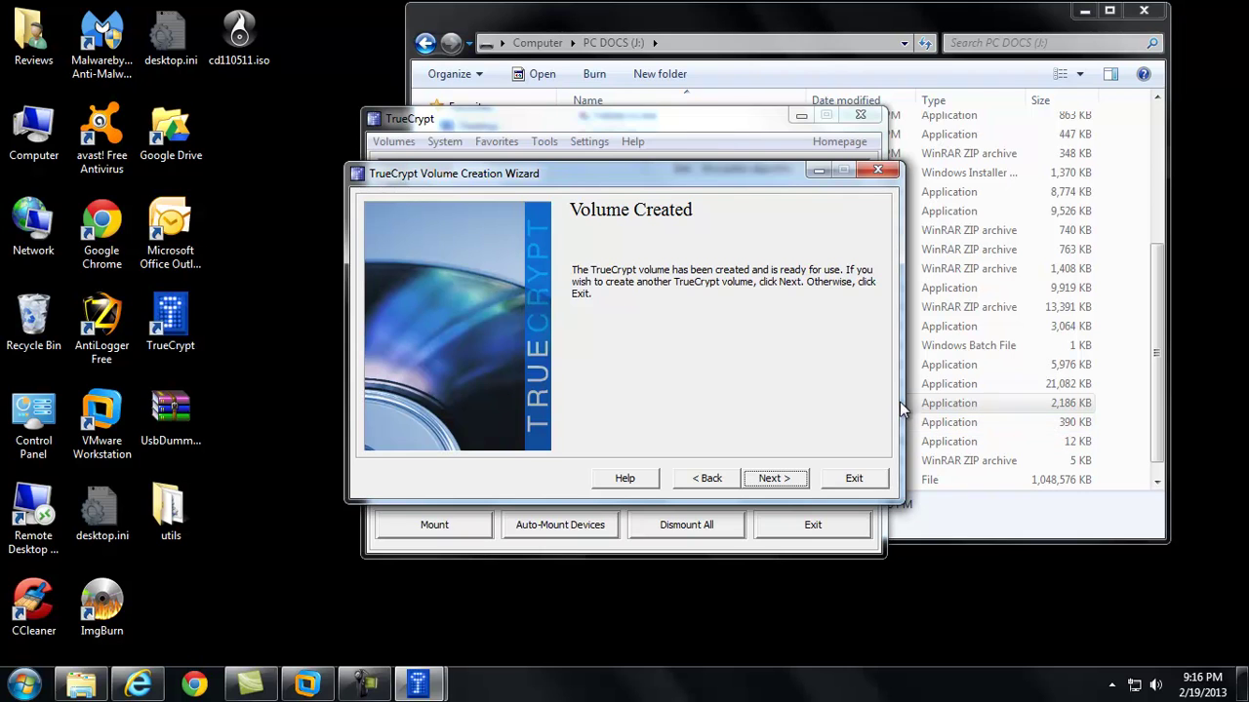
{"action": "left_click", "coordinate": [775, 481]}
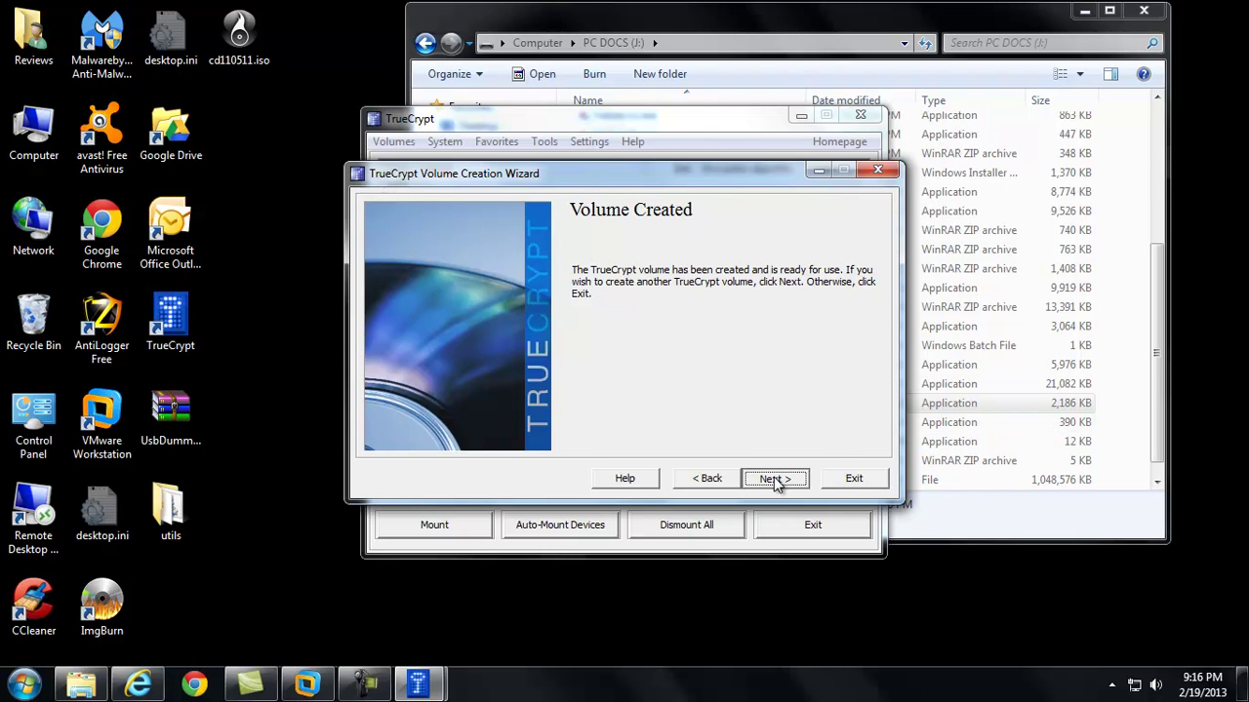
- Exit the volume creation wizard and TrueCrypt, and close the PC DOCS (J:) folder window
{"action": "left_click", "coordinate": [854, 478]}
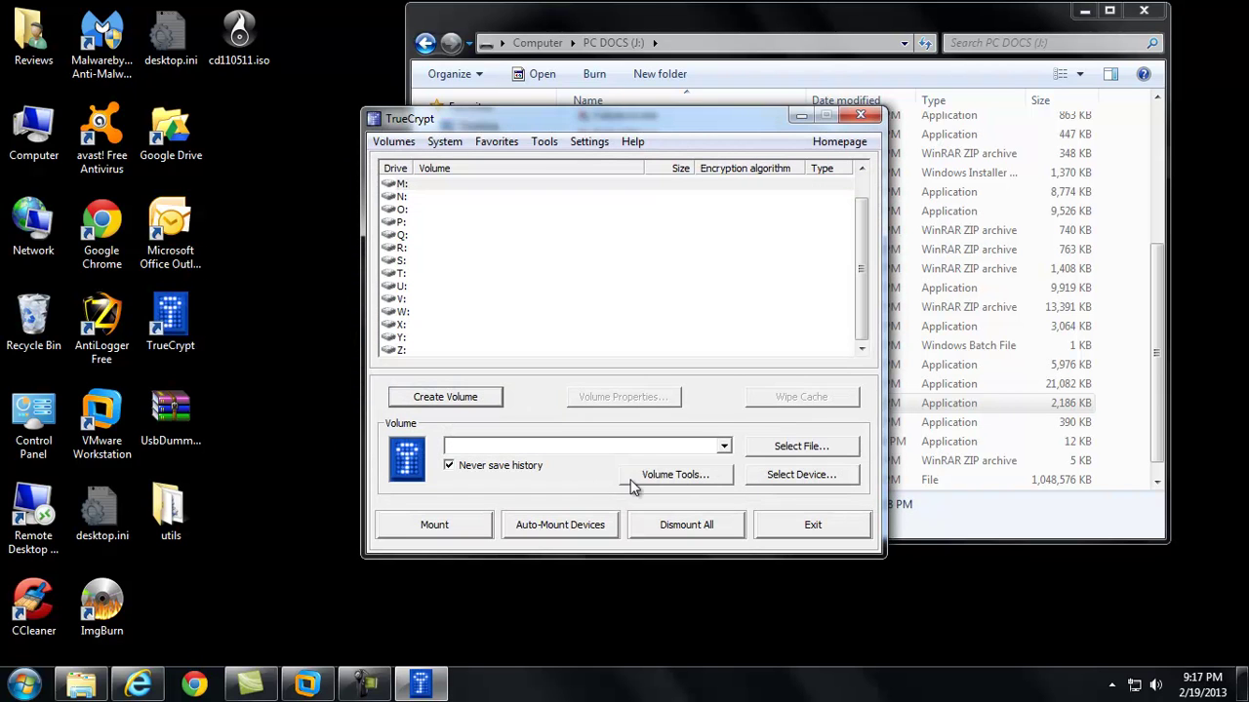
{"action": "left_click", "coordinate": [828, 532]}
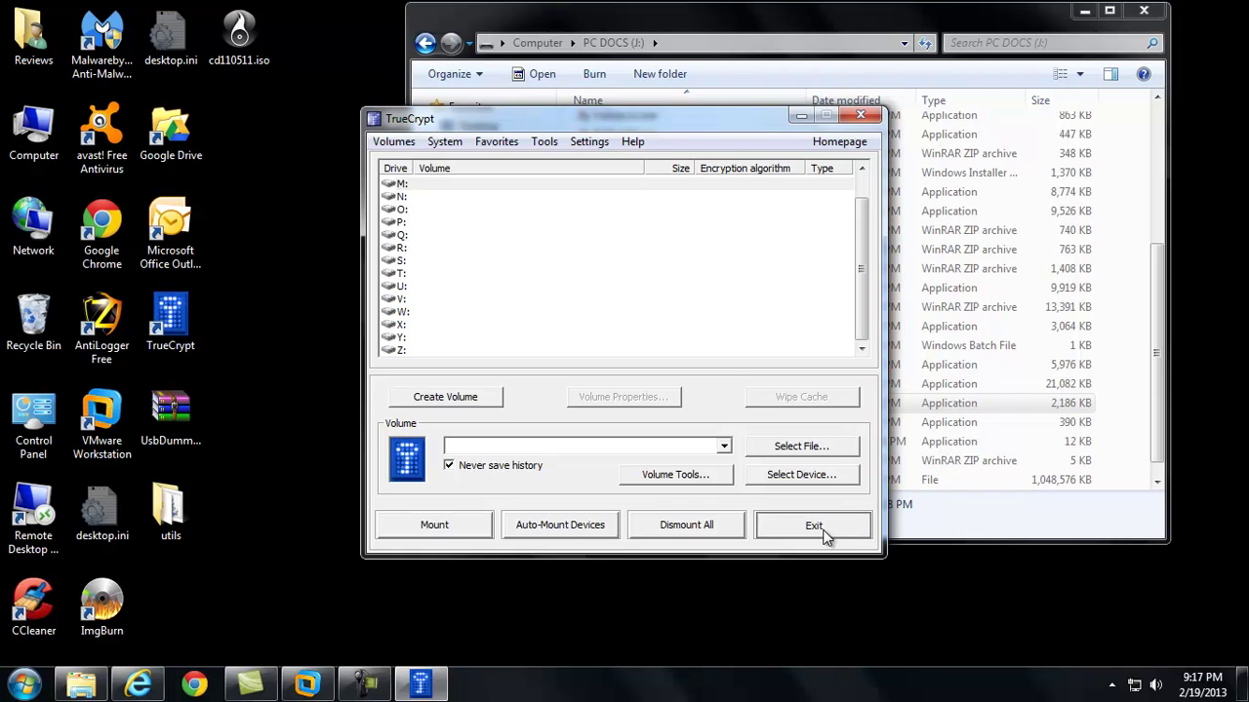
{"action": "left_click", "coordinate": [1143, 10]}
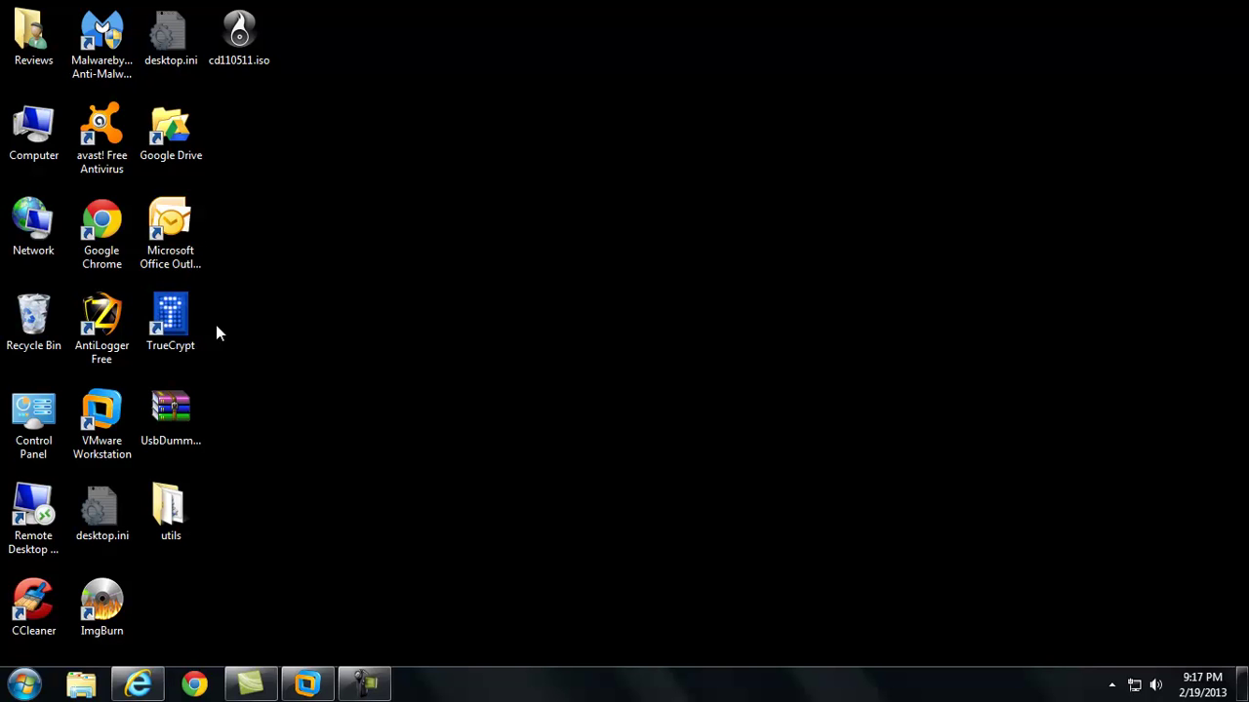
- Open the PC DOCS (J:) drive from Computer and locate the Secure container file
{"action": "double_click", "coordinate": [33, 132]}
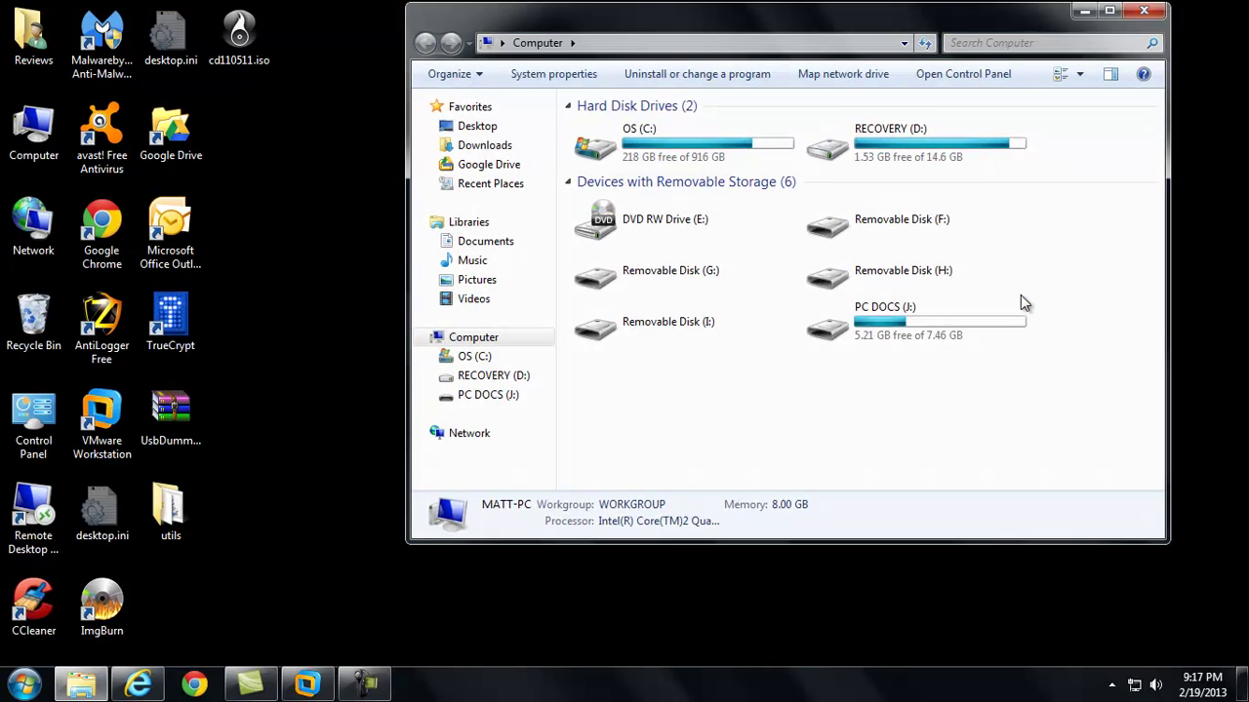
{"action": "double_click", "coordinate": [830, 331]}
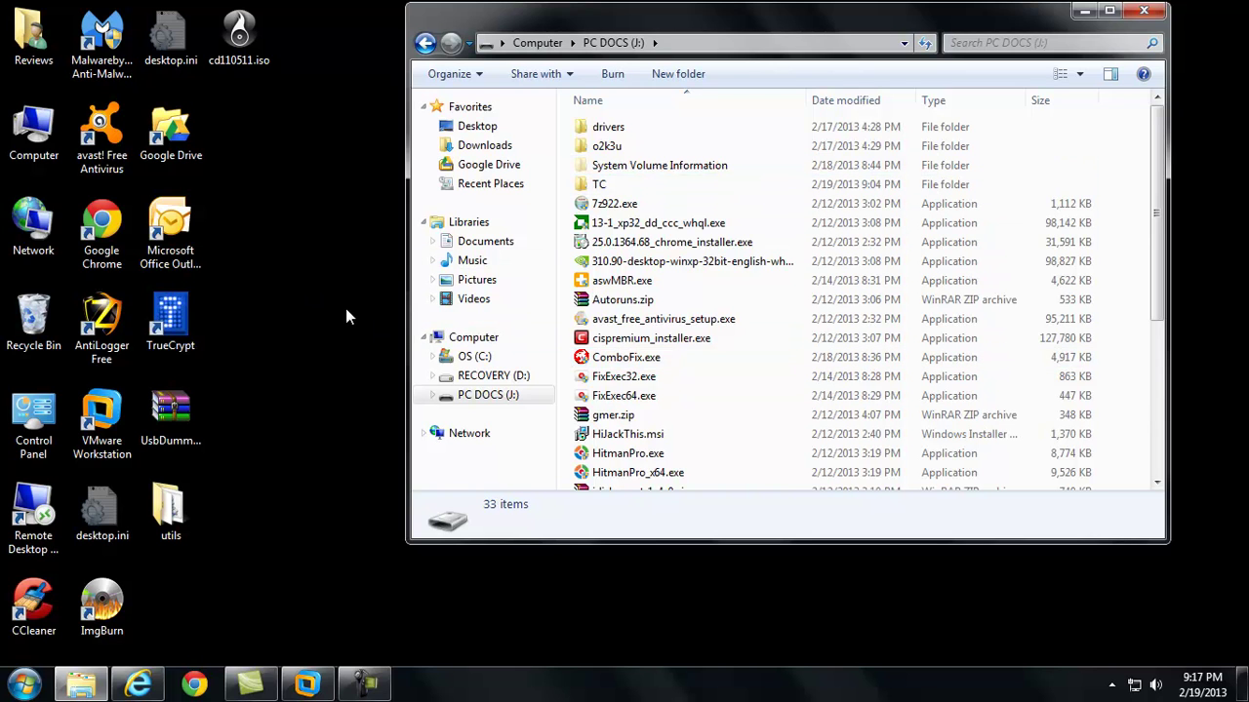
{"action": "left_click", "coordinate": [194, 328]}
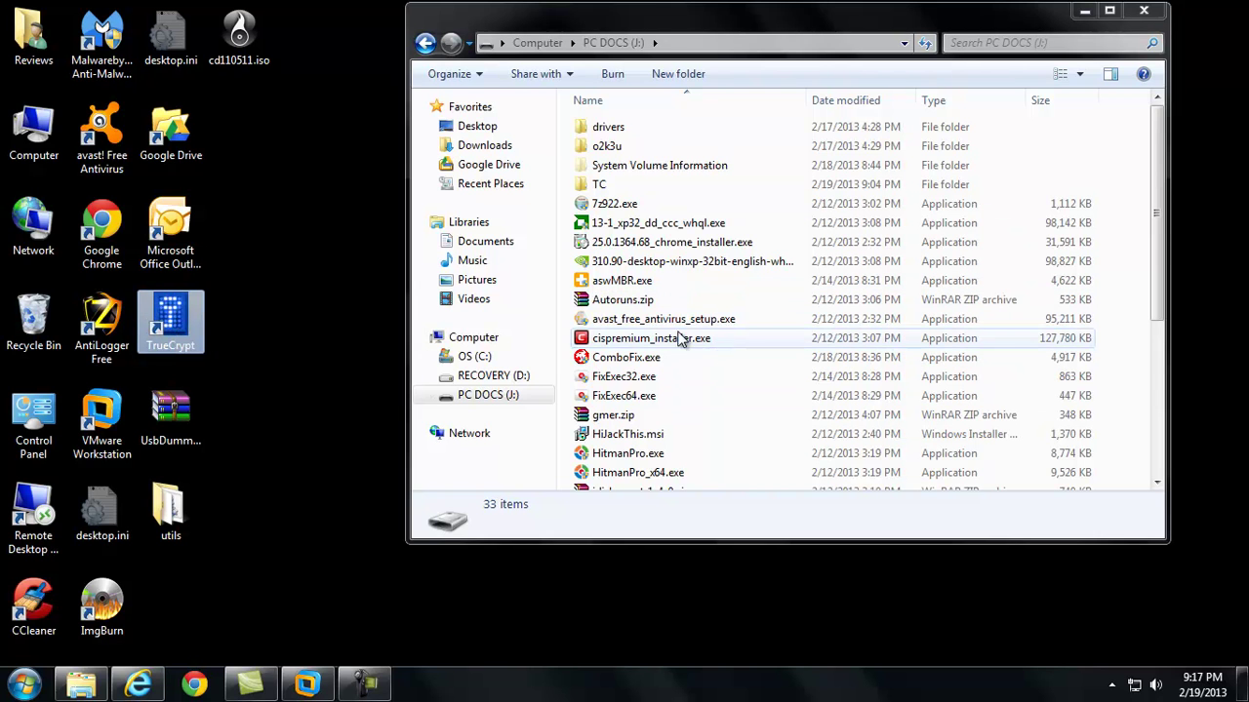
{"action": "left_click_drag", "start_coordinate": [1162, 215], "coordinate": [1169, 442]}
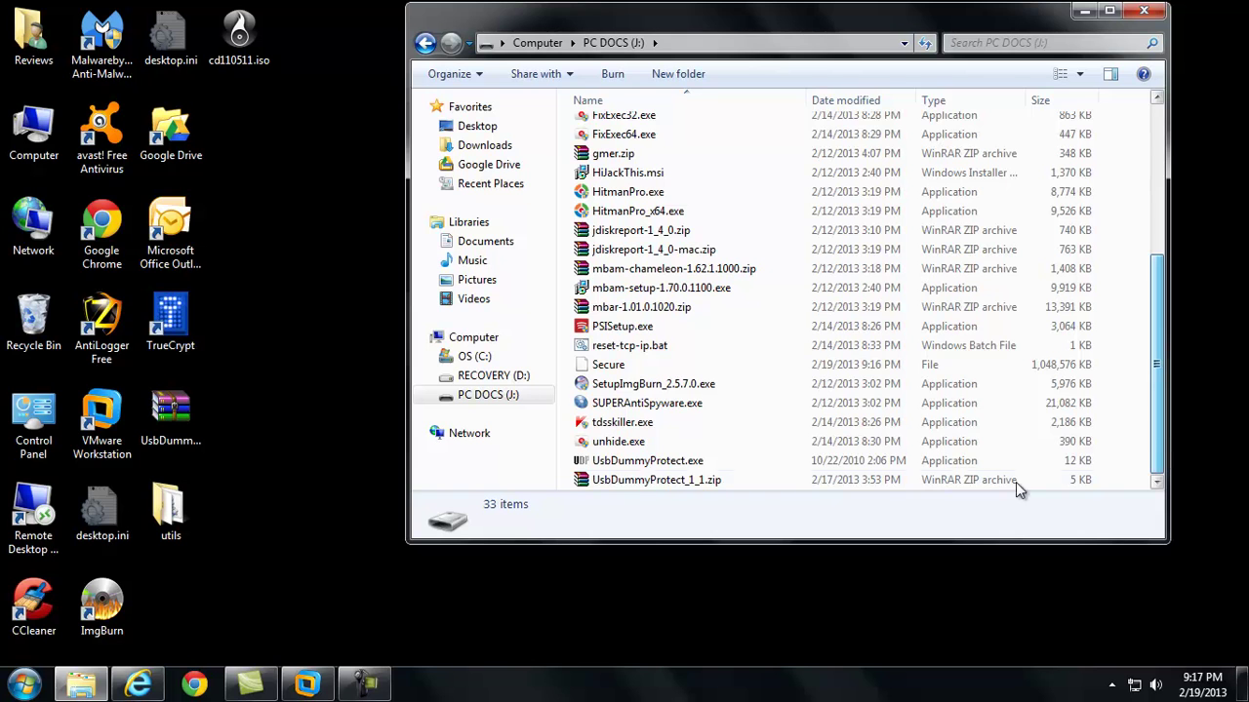
{"action": "left_click", "coordinate": [621, 367]}
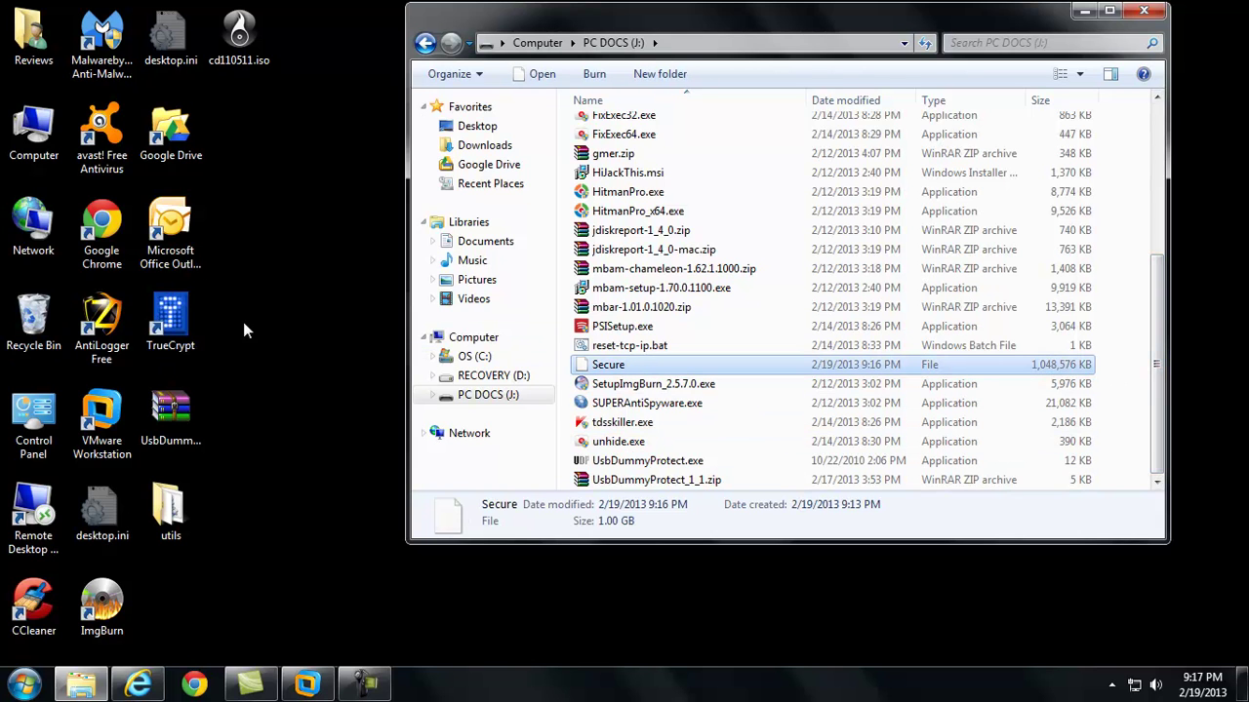
- Launch TrueCrypt from the desktop and try to mount without a volume selected
{"action": "double_click", "coordinate": [171, 317]}
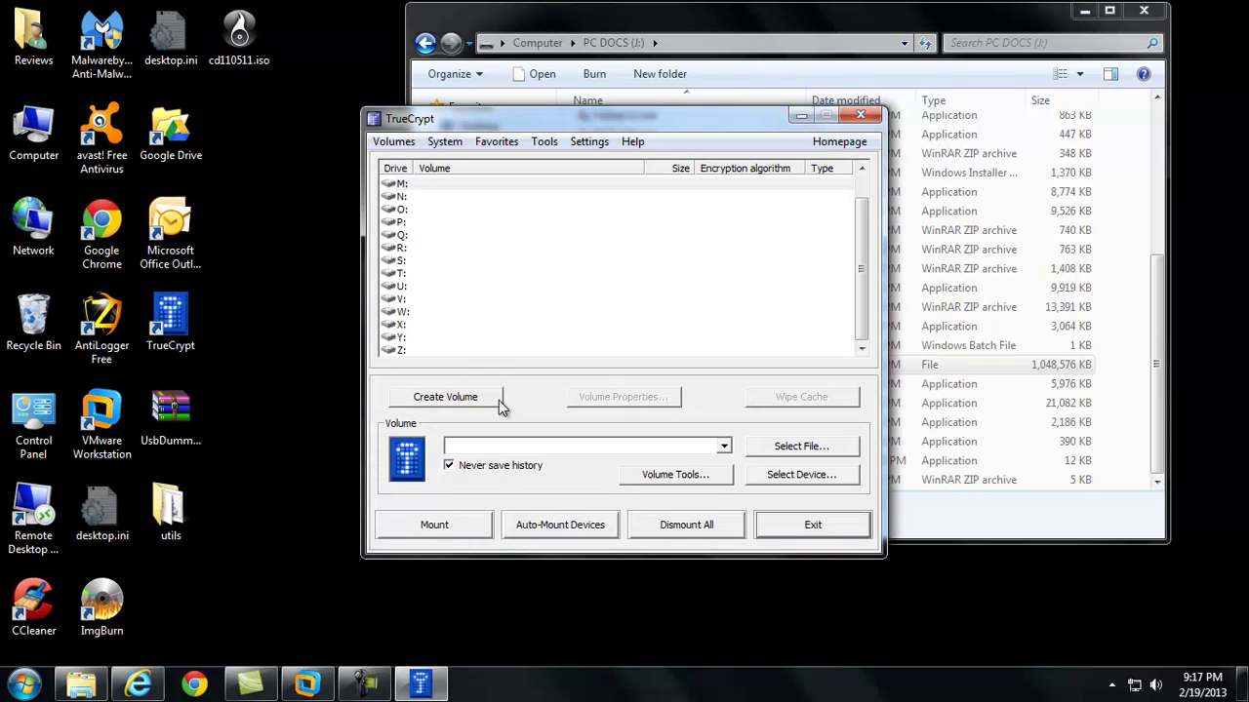
{"action": "left_click", "coordinate": [471, 525]}
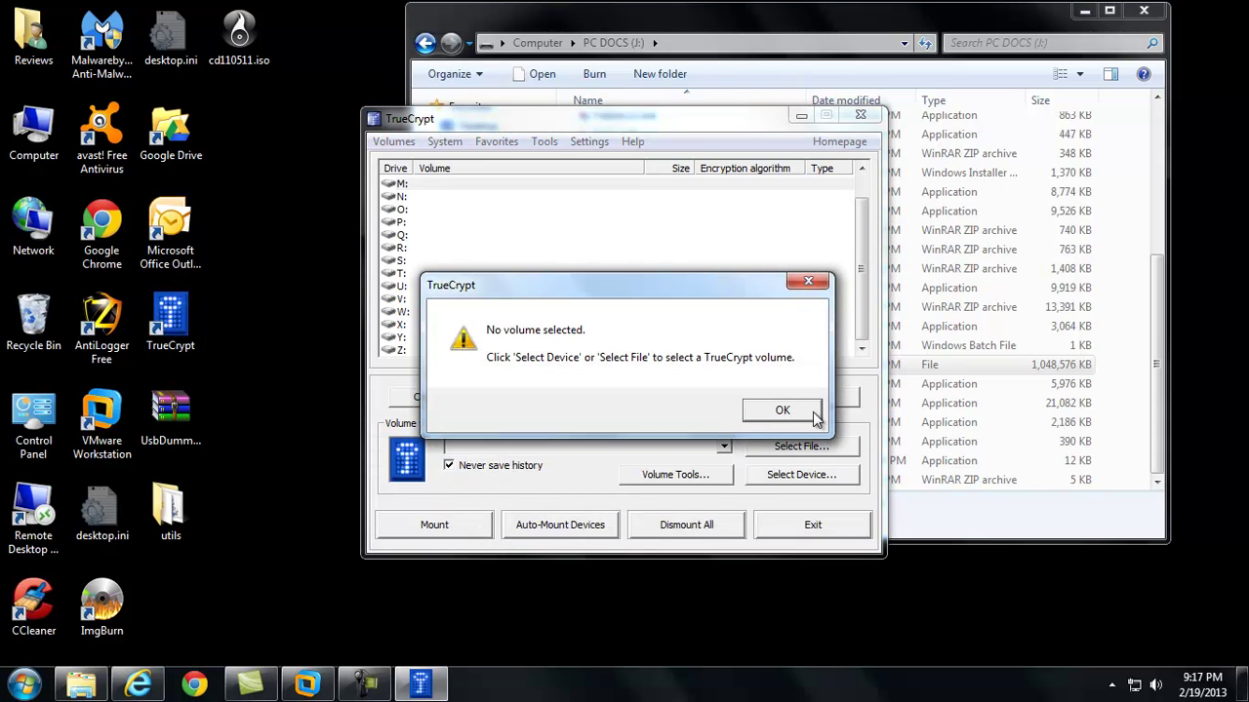
{"action": "left_click", "coordinate": [755, 418]}
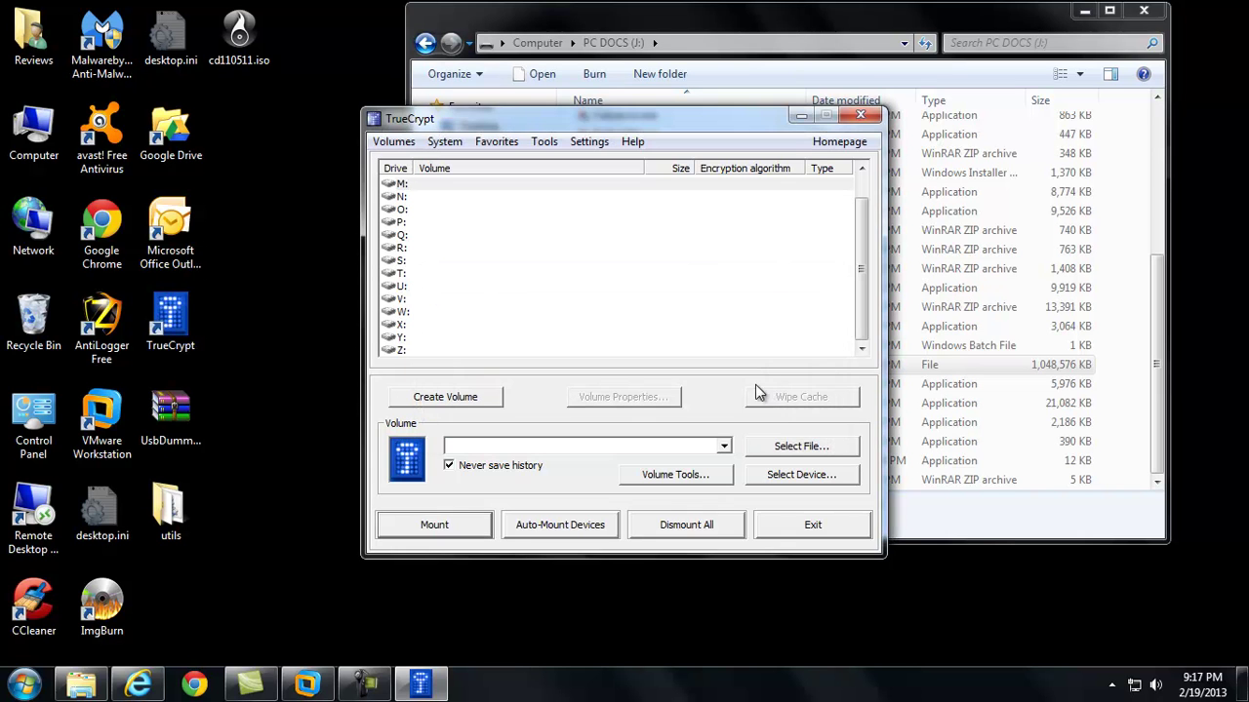
- Choose the Secure file on the PC DOCS (J:) drive as the TrueCrypt volume
{"action": "left_click", "coordinate": [807, 446]}
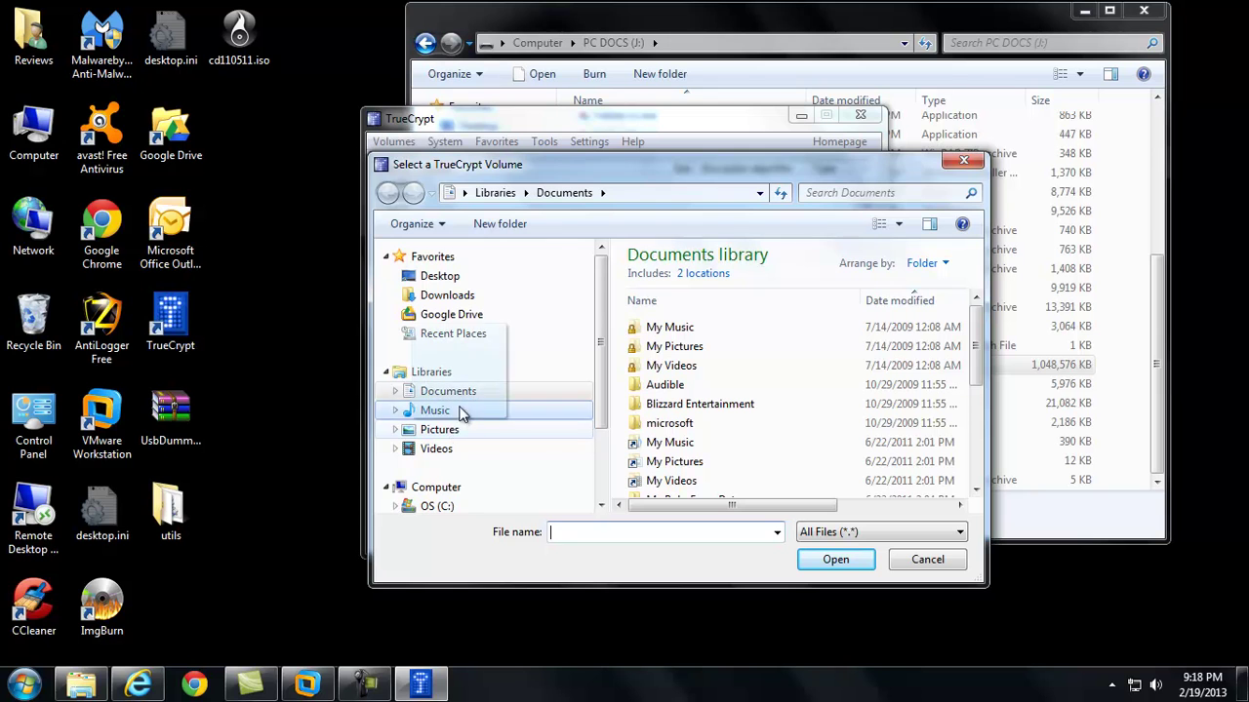
{"action": "left_click", "coordinate": [441, 276]}
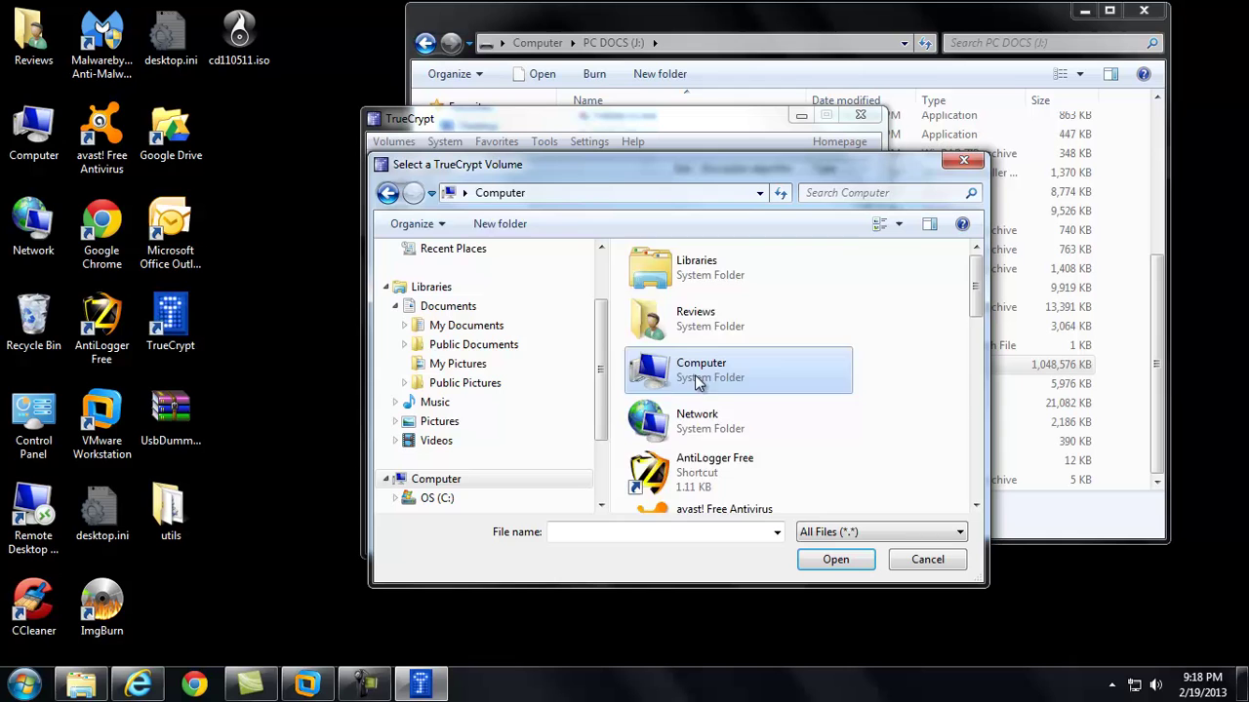
{"action": "double_click", "coordinate": [696, 381]}
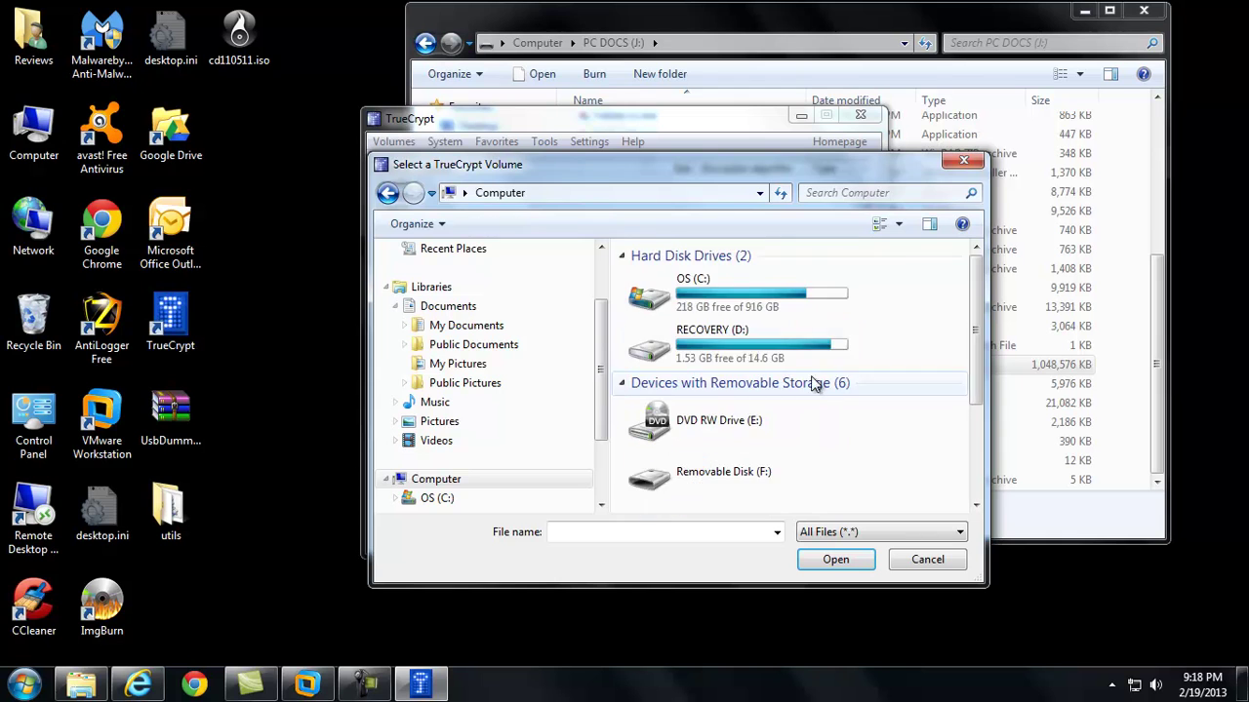
{"action": "scroll", "coordinate": [748, 413], "scroll_direction": "down", "scroll_amount": 3}
{"action": "double_click", "coordinate": [698, 478]}
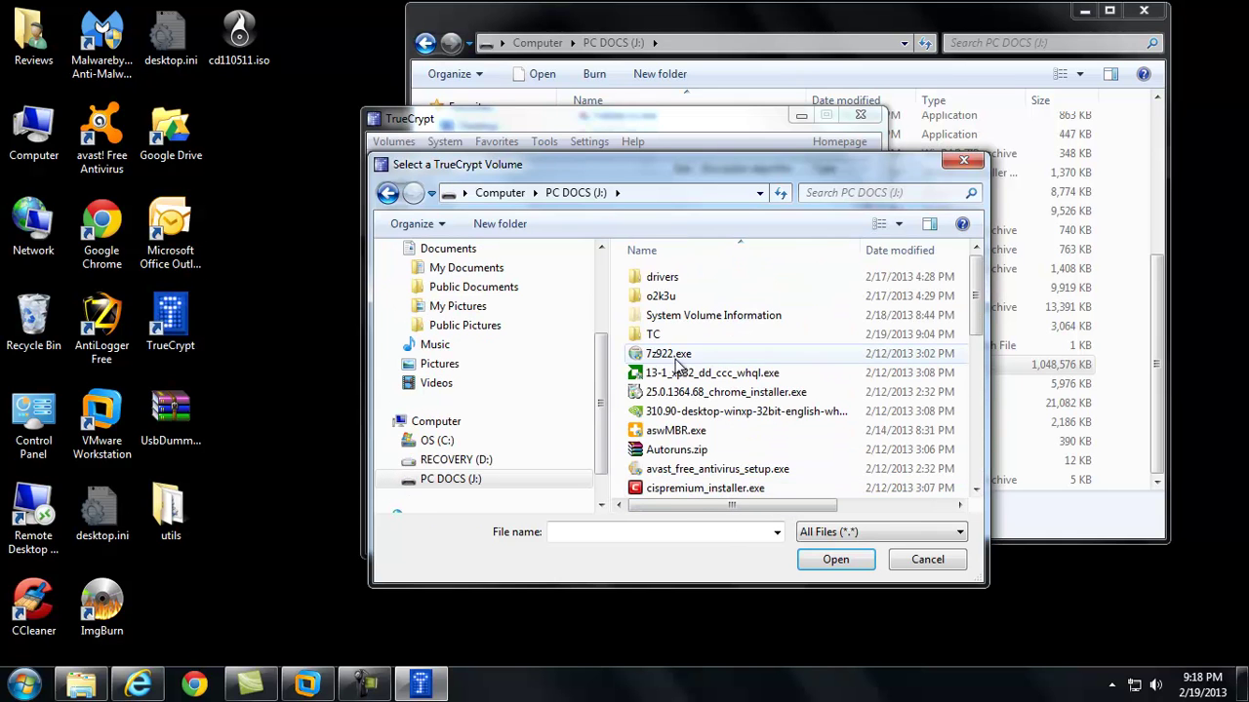
{"action": "scroll", "coordinate": [698, 361], "scroll_direction": "down", "scroll_amount": 6}
{"action": "left_click", "coordinate": [694, 390]}
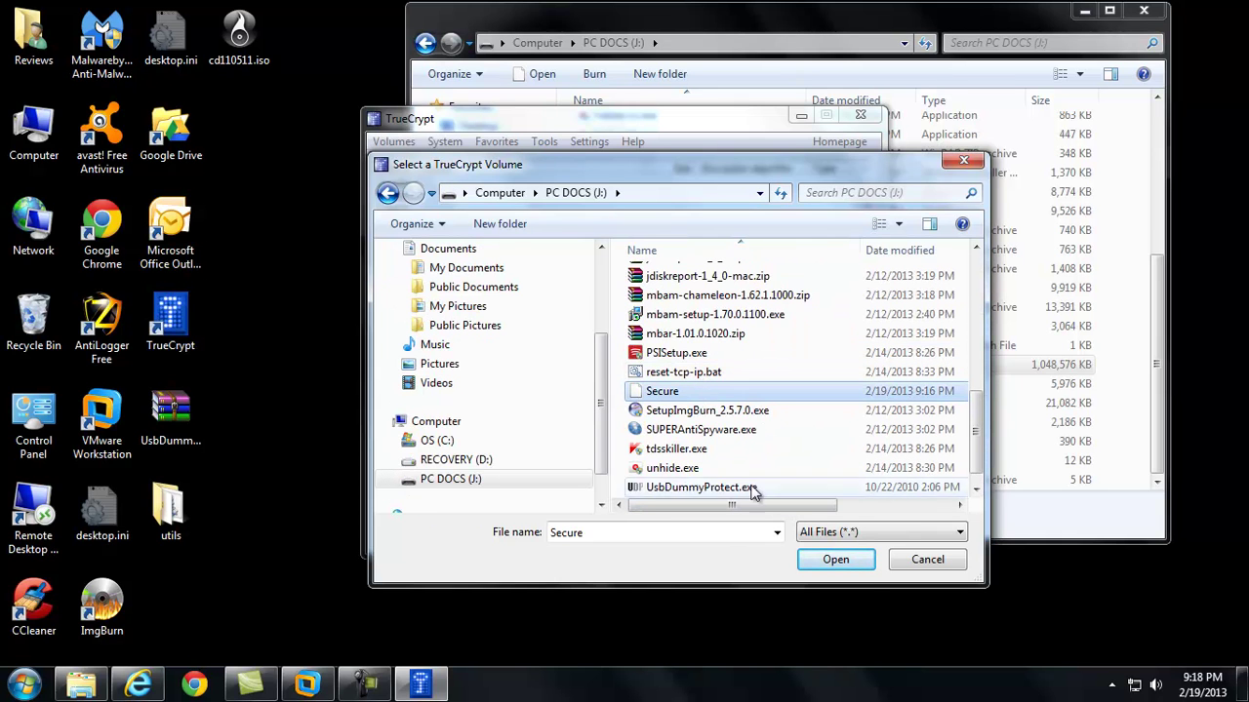
{"action": "left_click", "coordinate": [832, 561]}
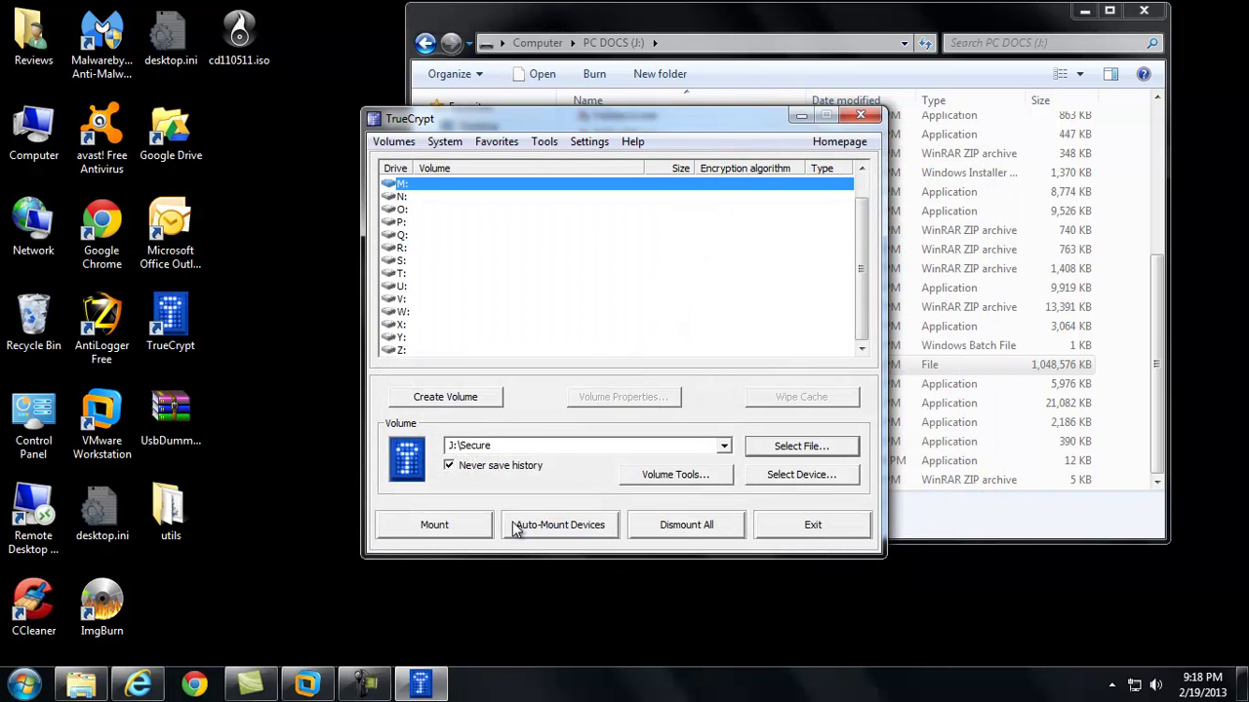
- Mount J:\Secure as drive M: by entering the volume password
{"action": "left_click", "coordinate": [445, 537]}
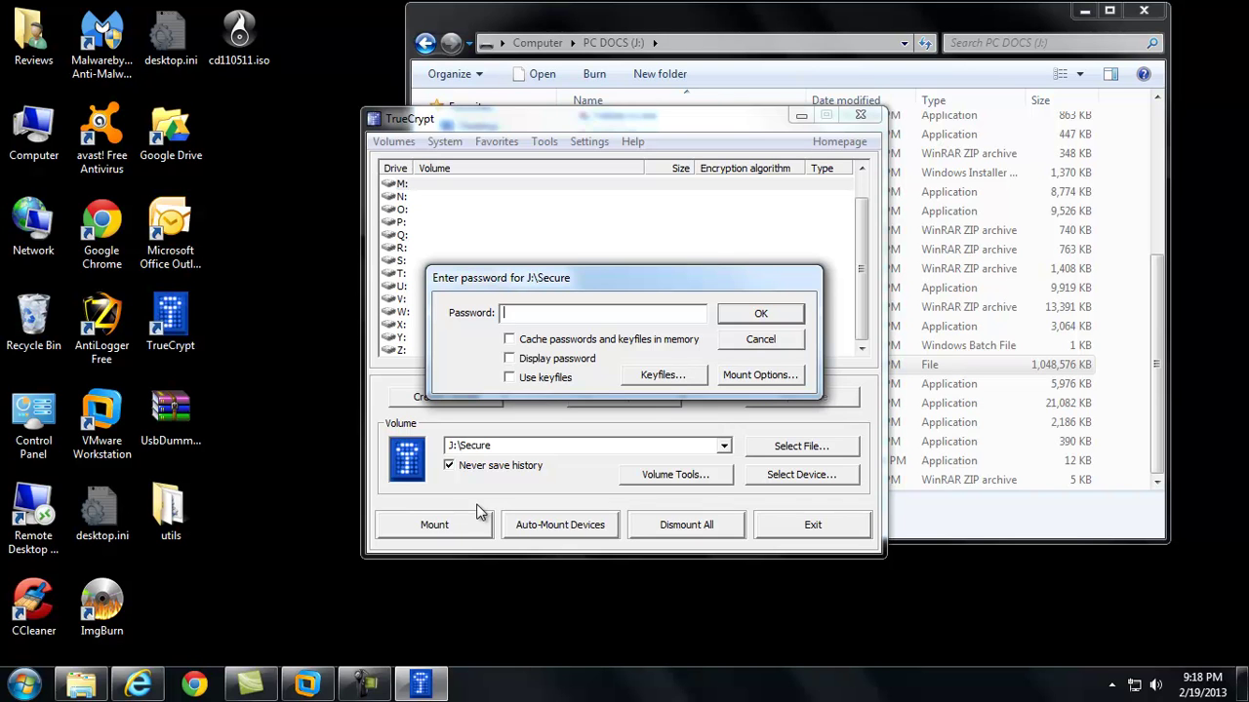
{"action": "type", "text": "******"}
{"action": "key", "text": "Return"}
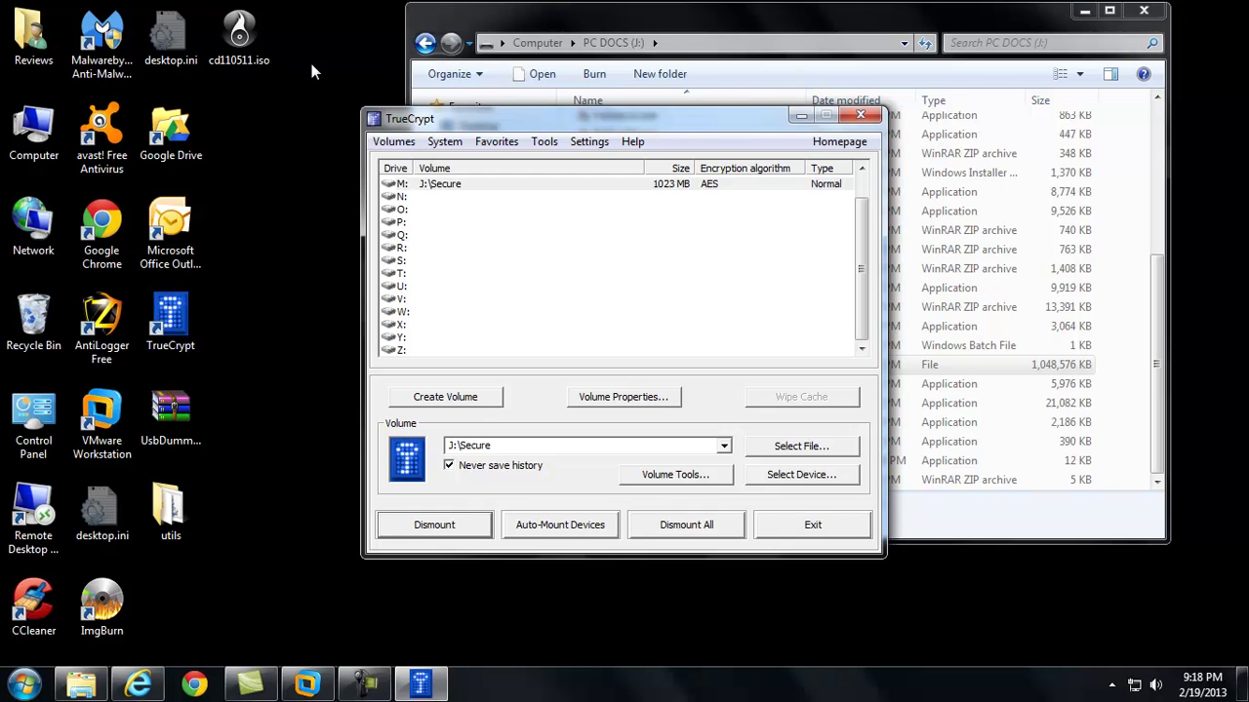
- Open the mounted Local Disk (M:) from Computer and move the TrueCrypt window clear of the folder windows
{"action": "double_click", "coordinate": [33, 132]}
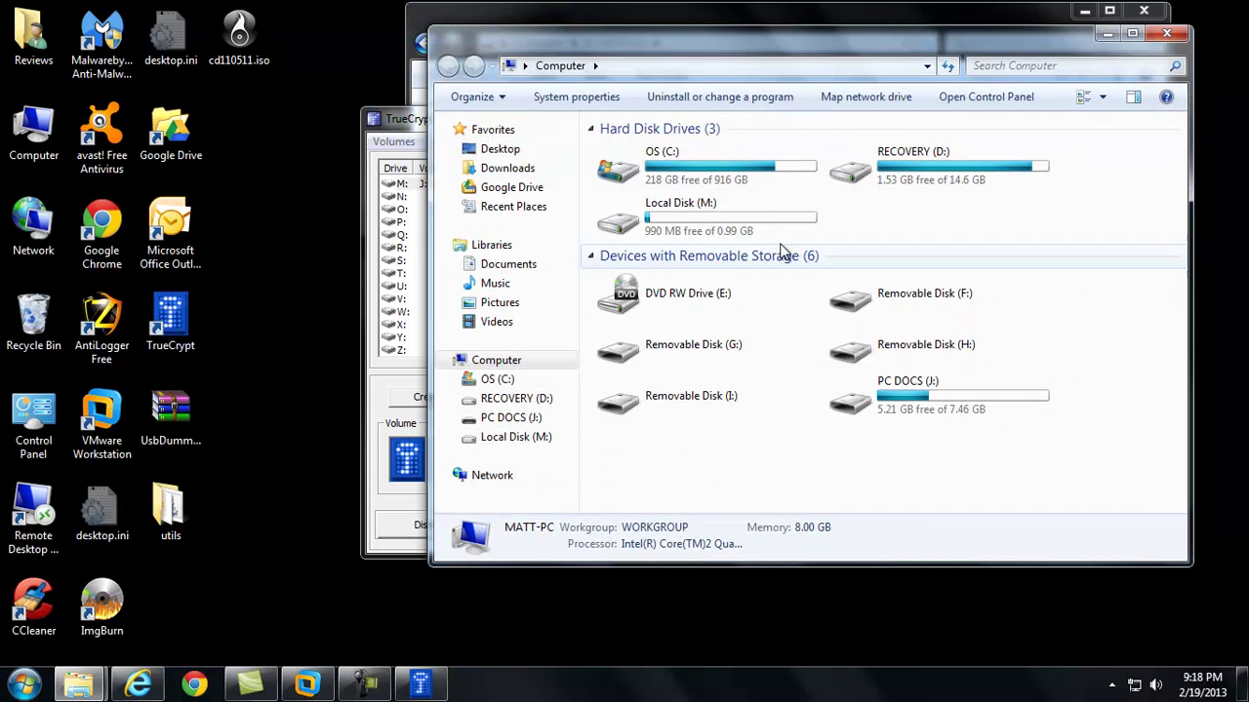
{"action": "double_click", "coordinate": [759, 213]}
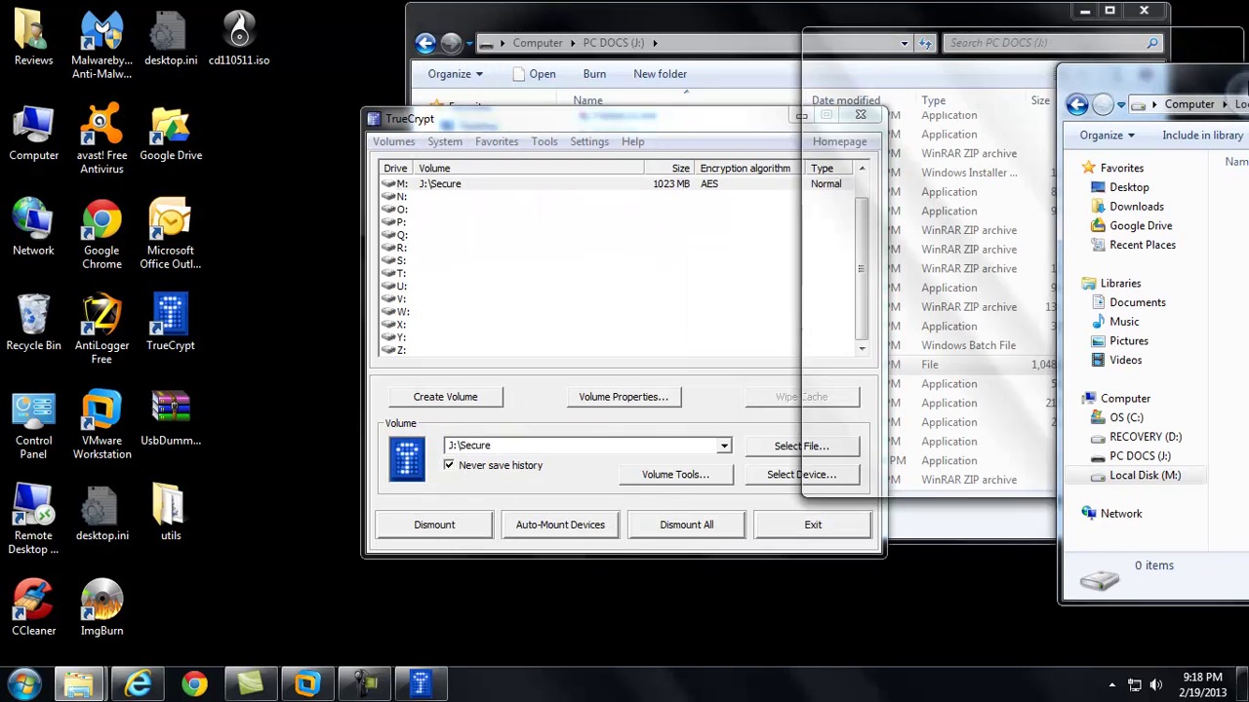
{"action": "left_click_drag", "start_coordinate": [716, 128], "coordinate": [405, 148]}
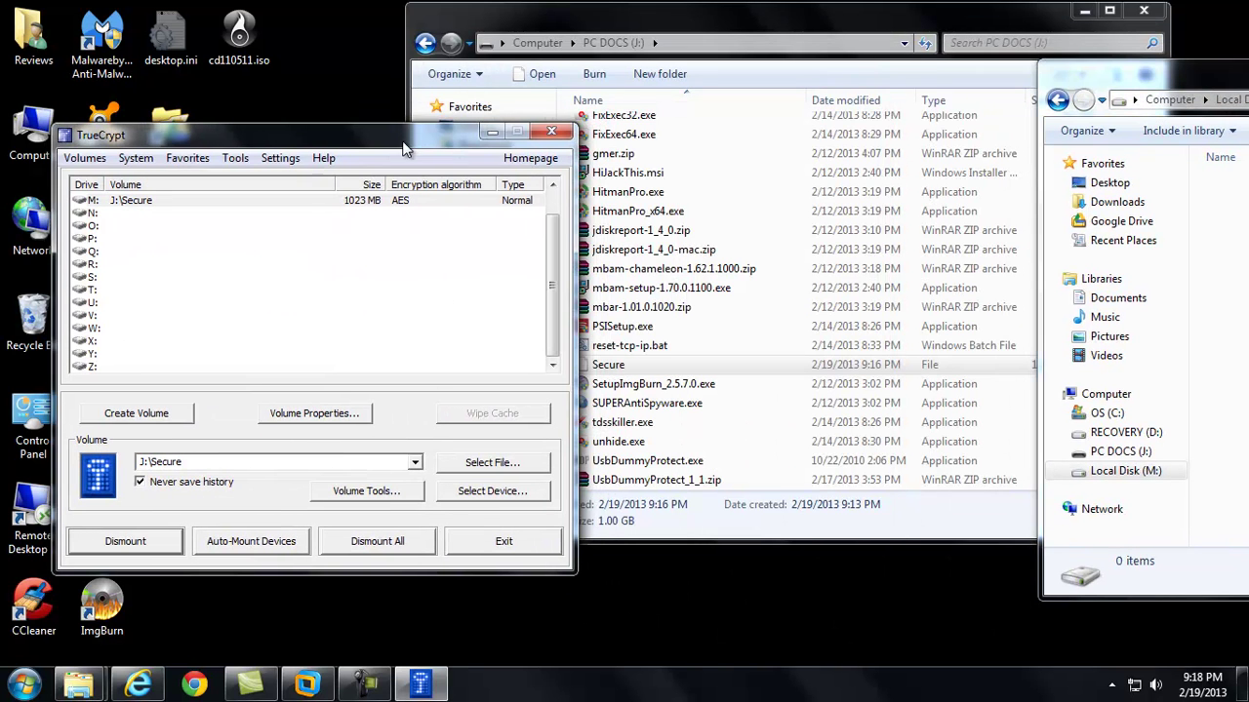
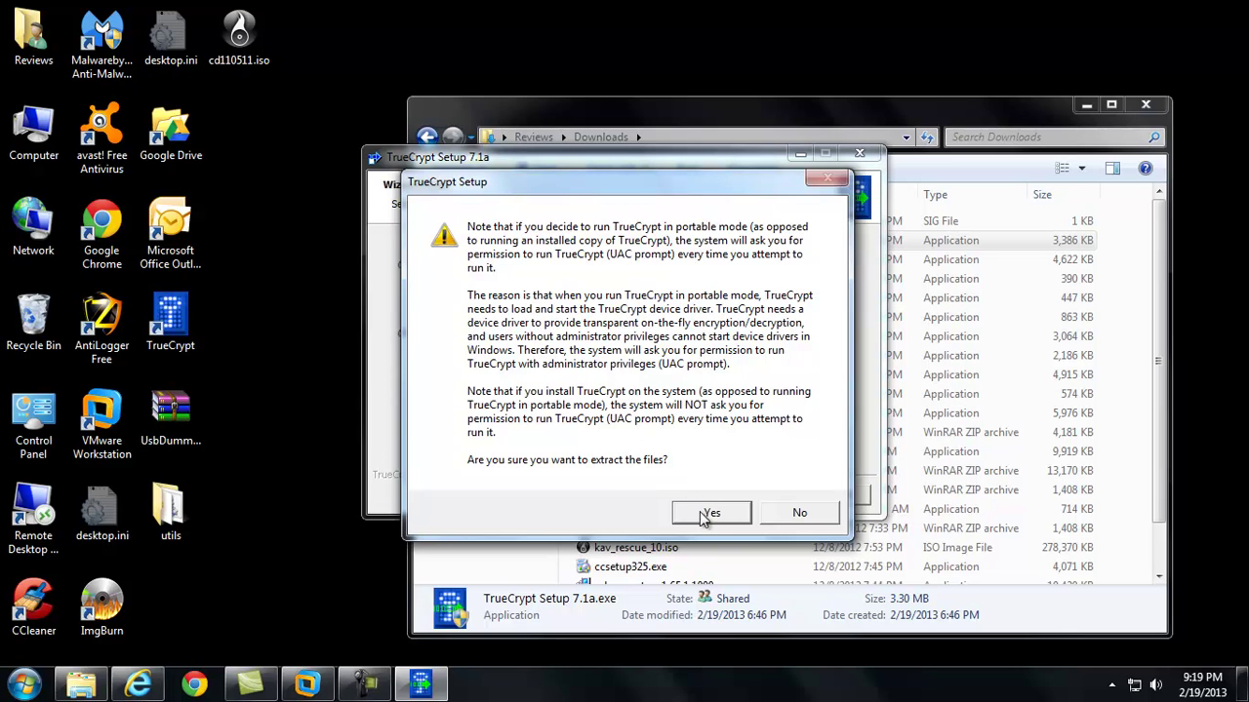
- Accept the portable-mode notice in TrueCrypt Setup to reach the extraction options
{"action": "left_click", "coordinate": [711, 511]}
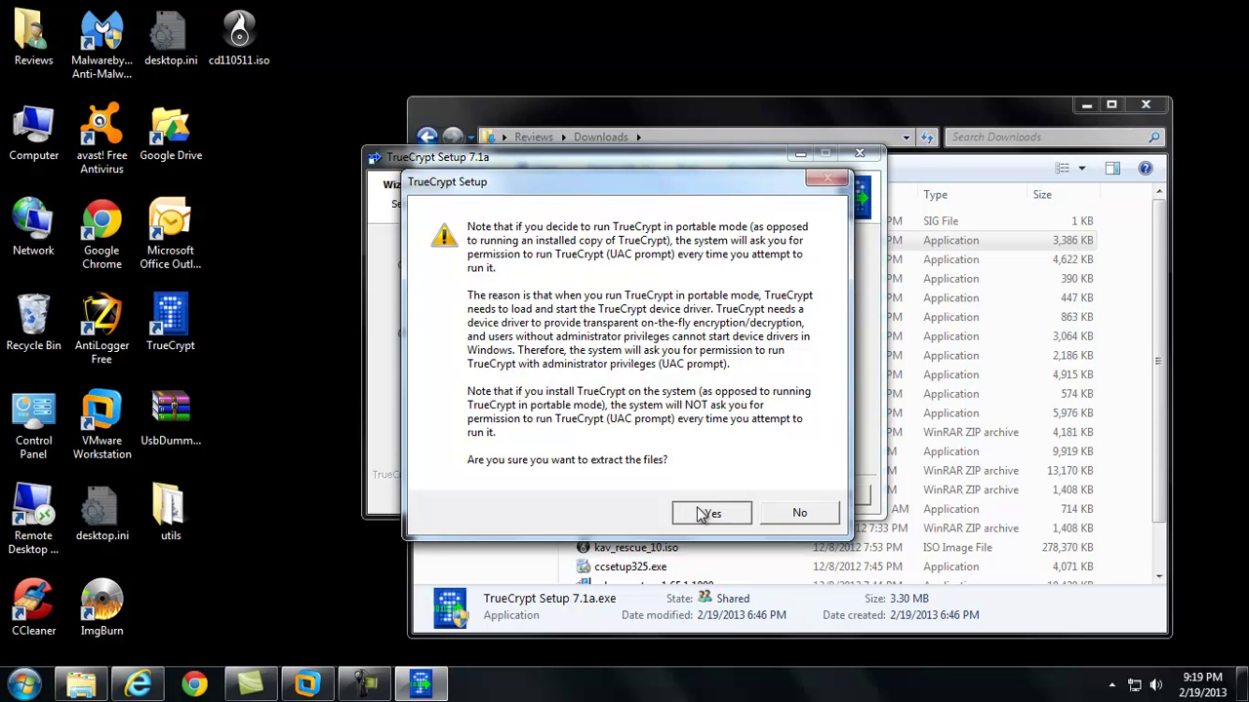
{"action": "left_click", "coordinate": [703, 513]}
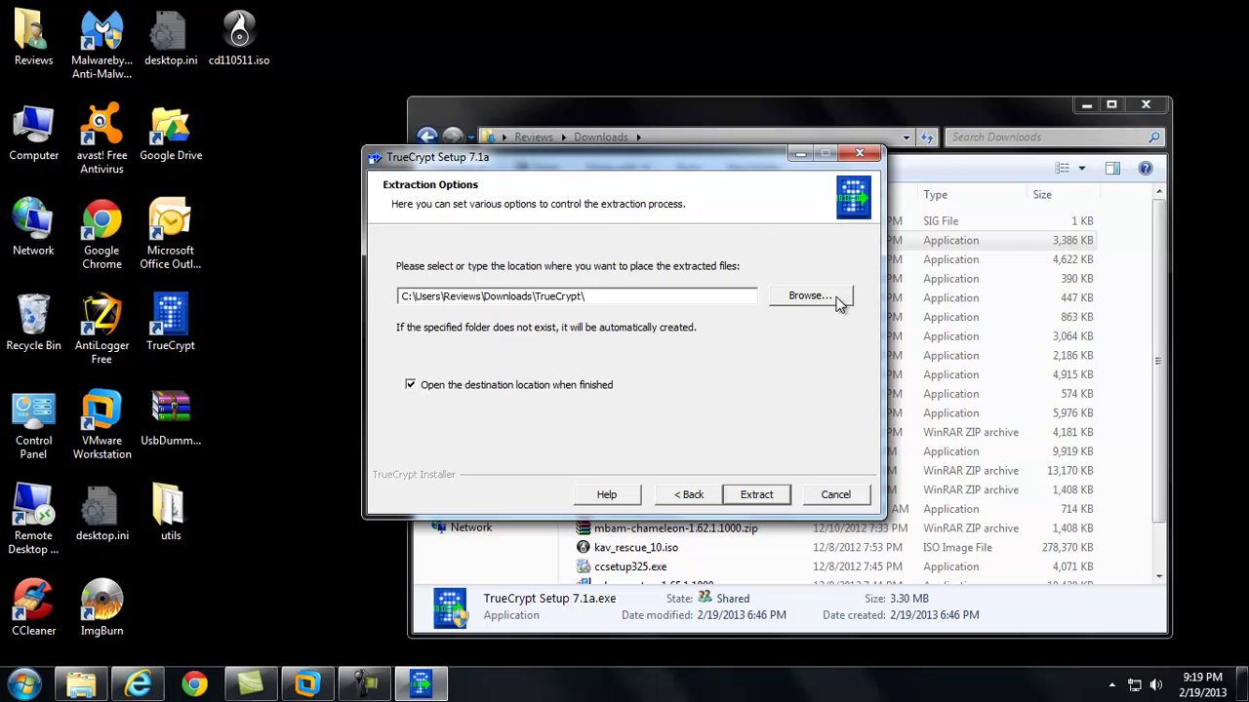
- Open the TC folder on the PC DOCS (J:) drive to examine the extracted TrueCrypt files
{"action": "left_click", "coordinate": [674, 119]}
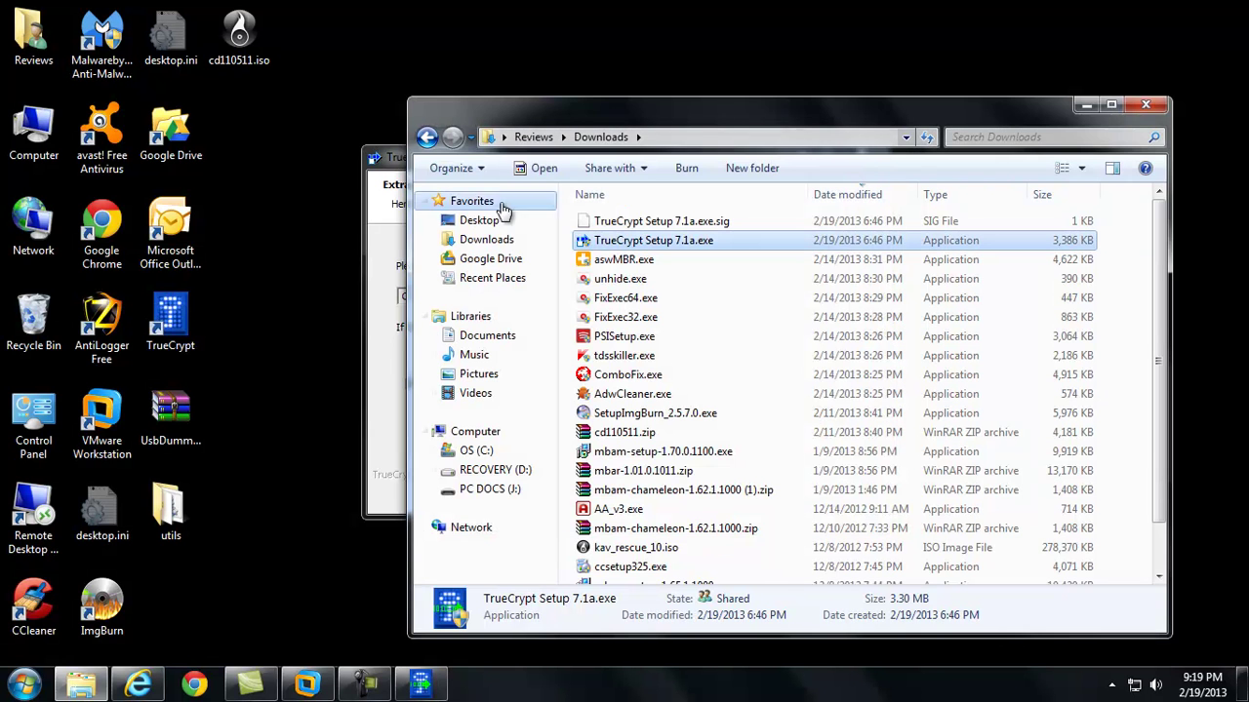
{"action": "left_click", "coordinate": [427, 137]}
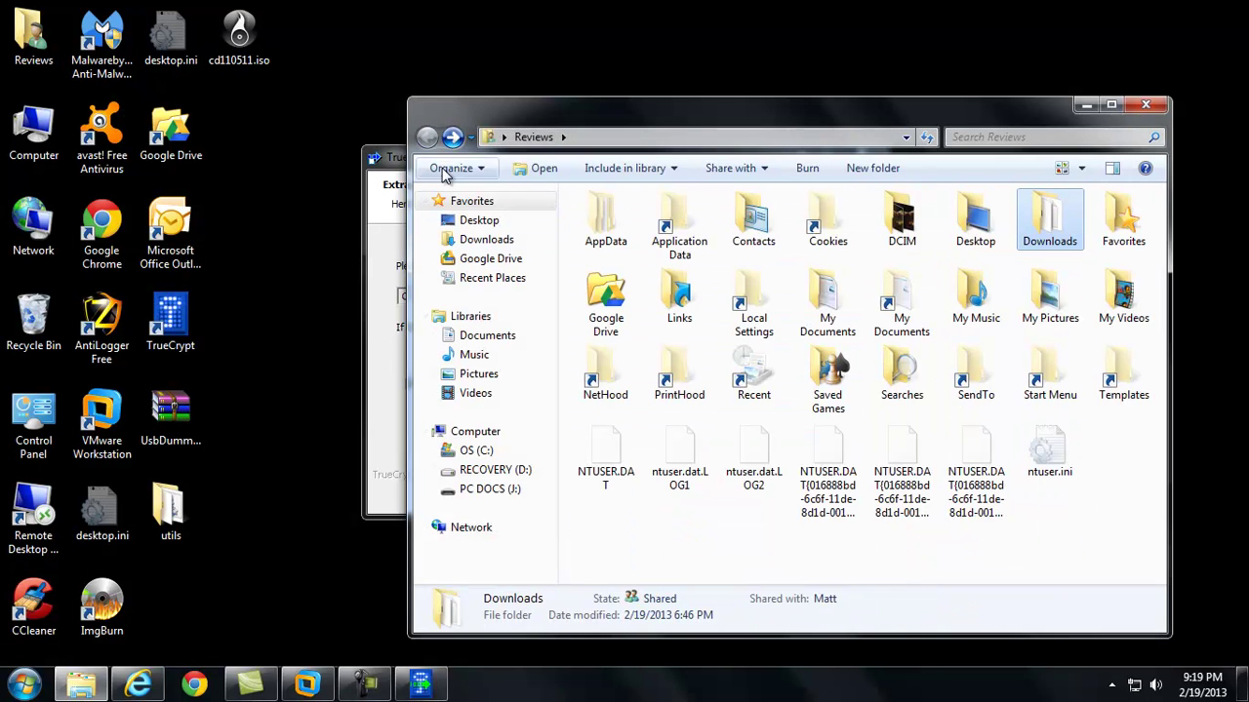
{"action": "double_click", "coordinate": [28, 129]}
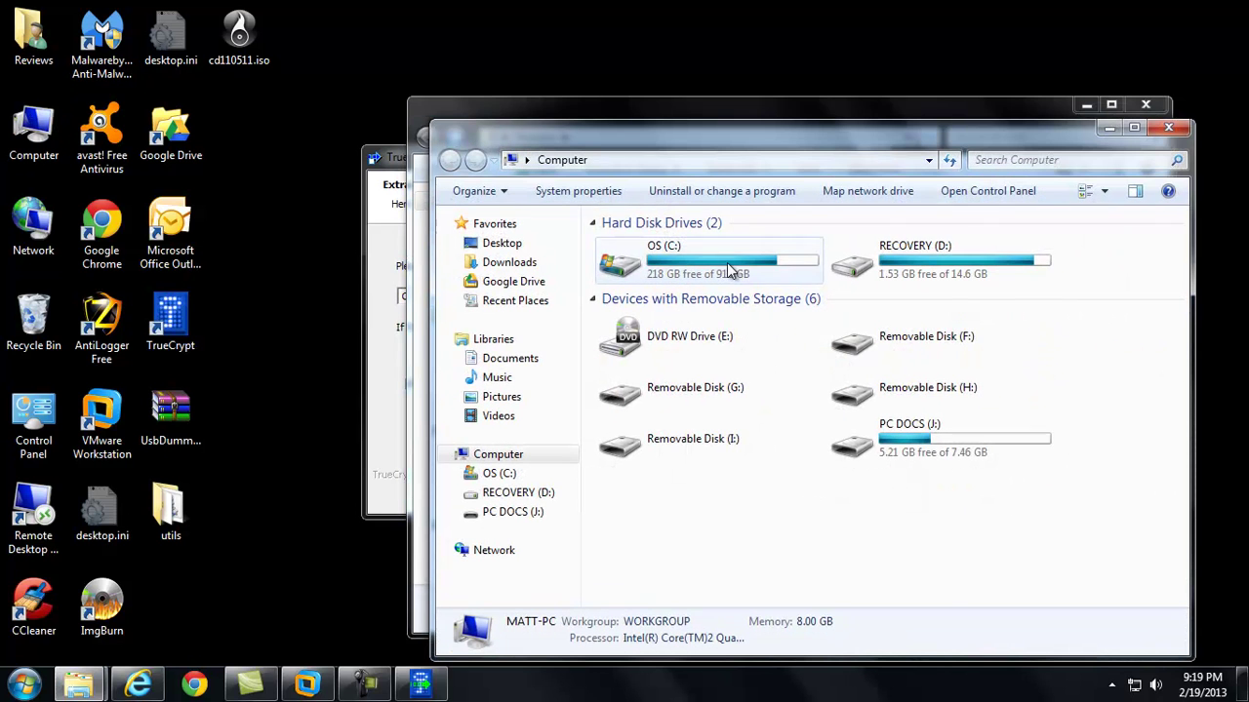
{"action": "double_click", "coordinate": [912, 434]}
{"action": "double_click", "coordinate": [634, 302]}
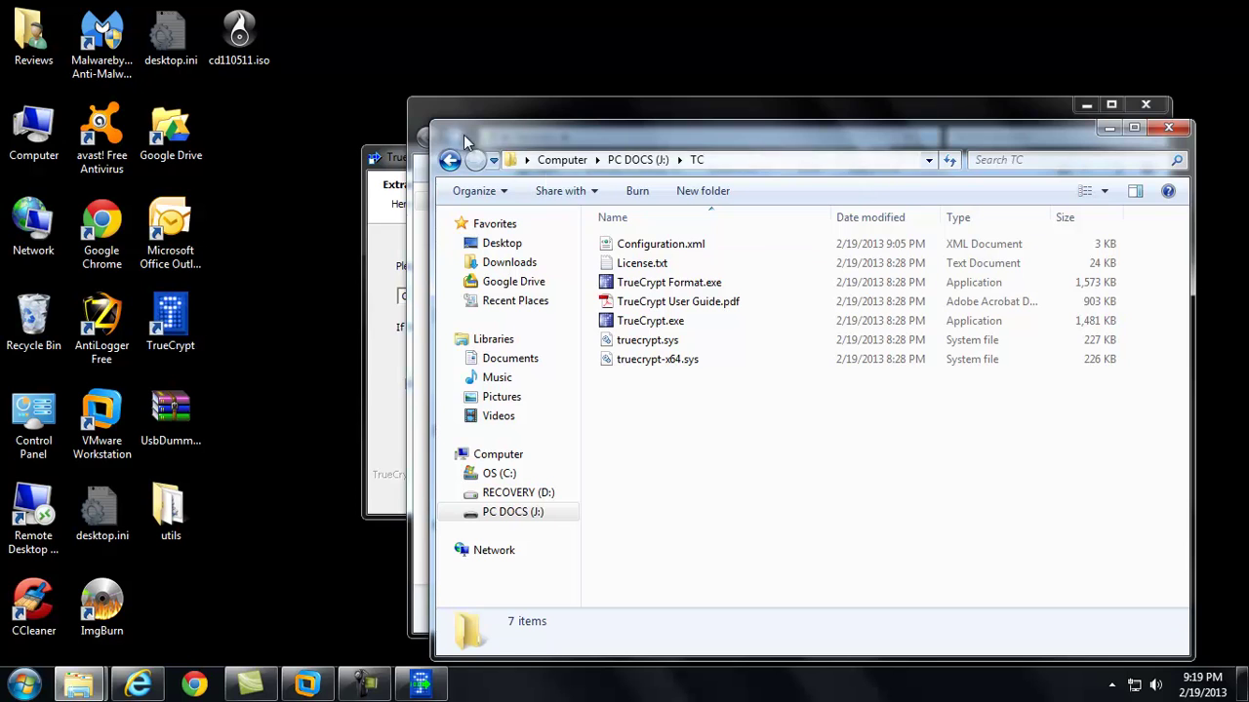
- Close both folder windows and cancel the TrueCrypt extraction setup
{"action": "left_click", "coordinate": [752, 104]}
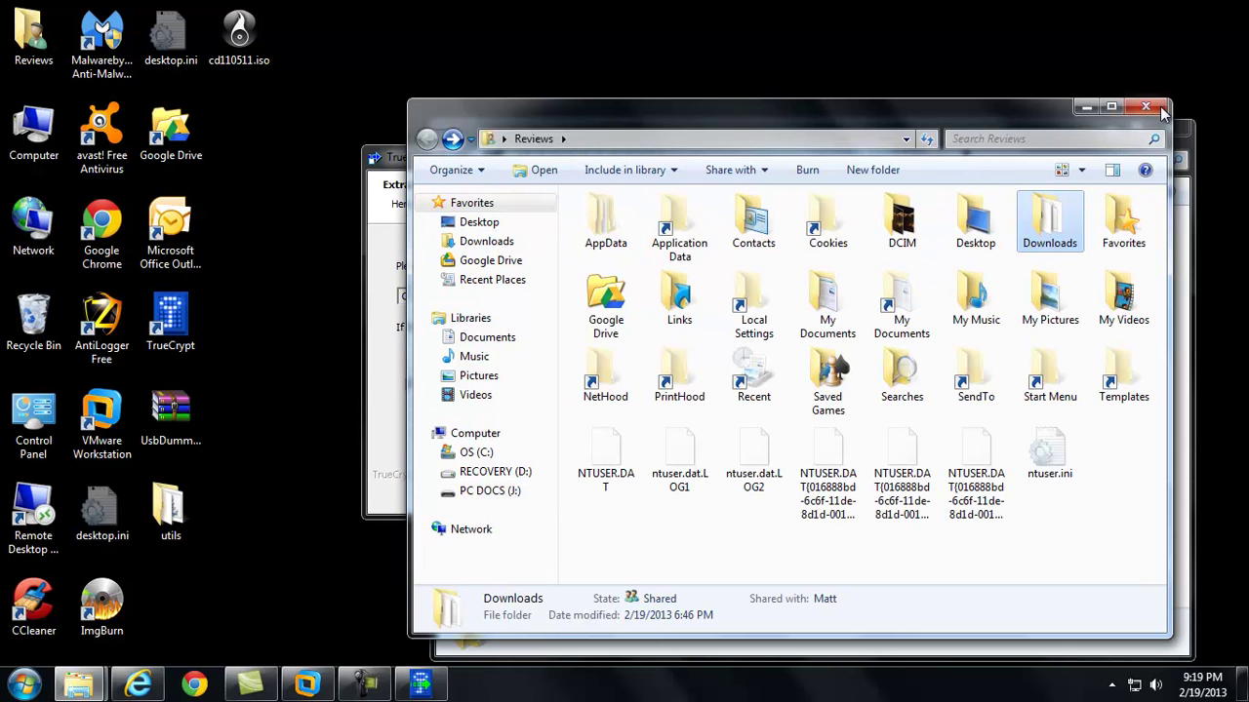
{"action": "left_click", "coordinate": [1157, 108]}
{"action": "left_click", "coordinate": [1168, 127]}
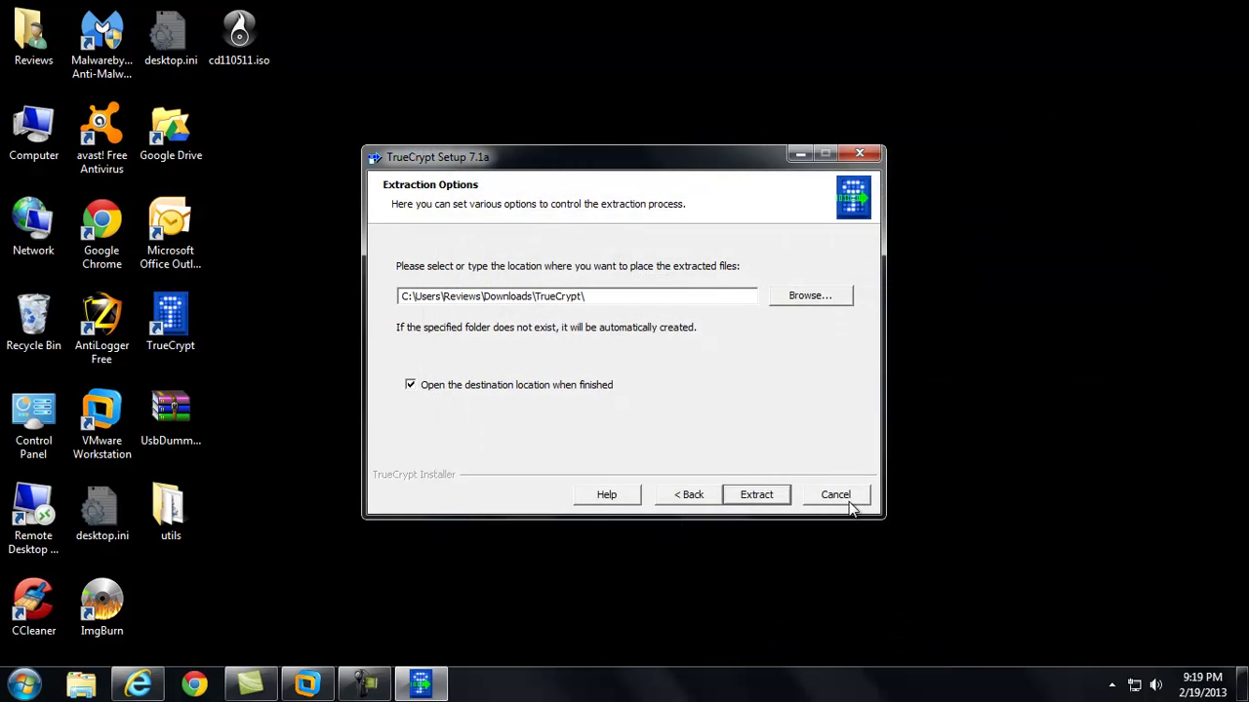
{"action": "left_click", "coordinate": [842, 495]}
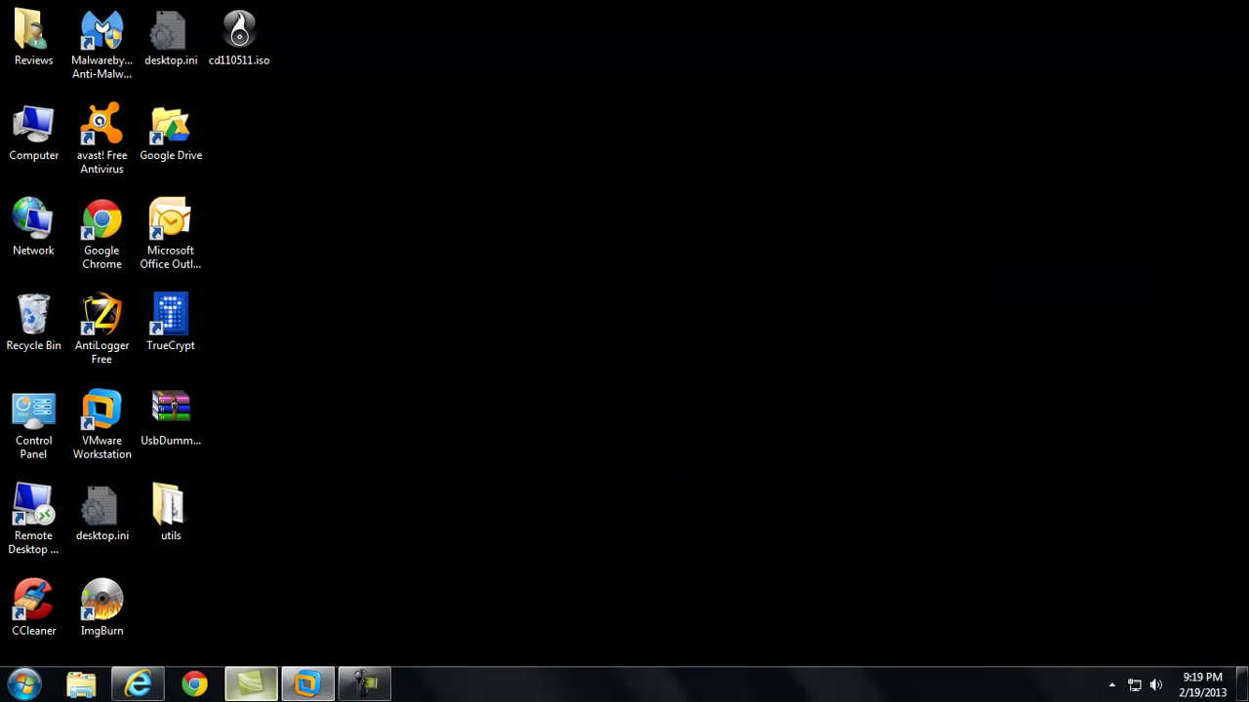
- Switch to the Windows 7 virtual machine in VMware Workstation and show it in full screen mode
{"action": "mouse_move", "coordinate": [298, 687]}
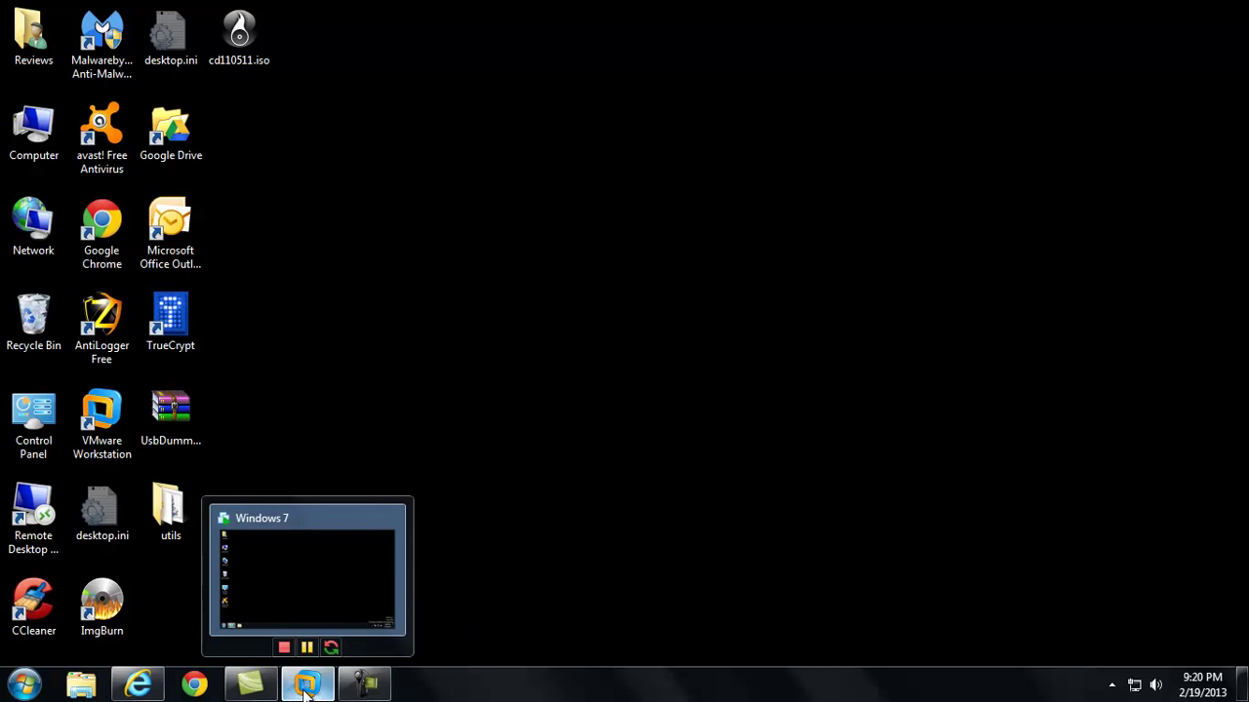
{"action": "left_click", "coordinate": [305, 687]}
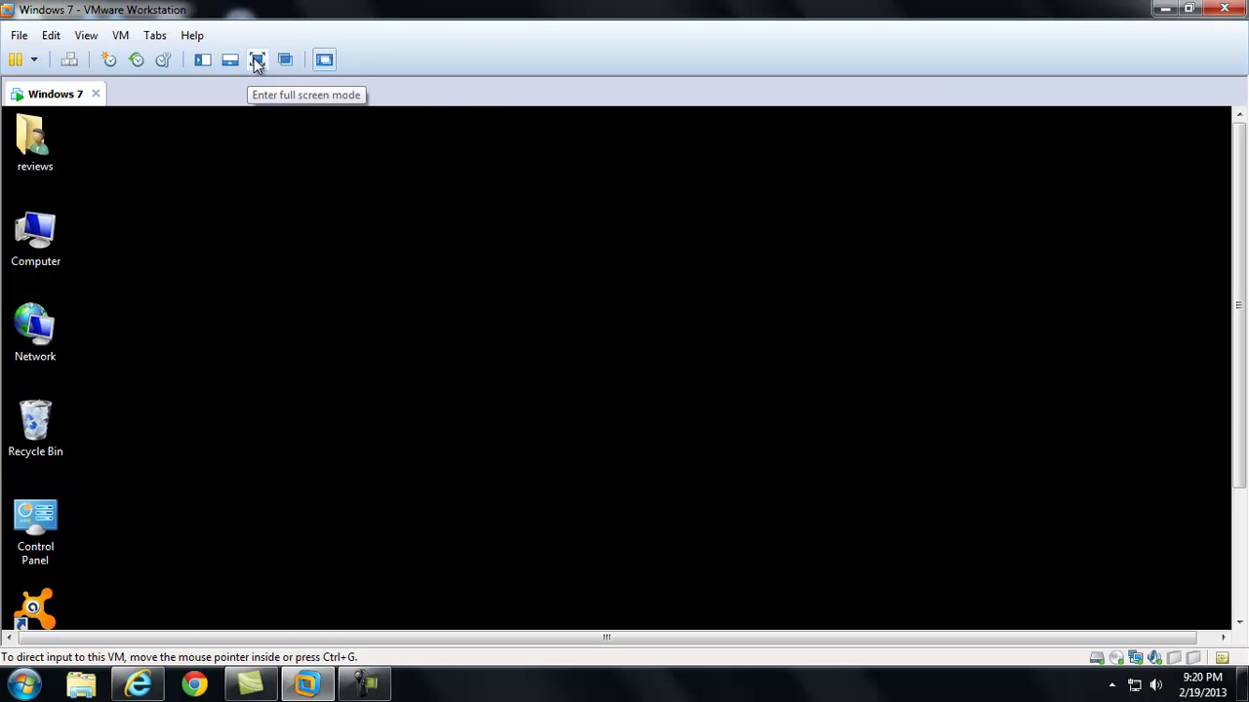
{"action": "left_click", "coordinate": [257, 59]}
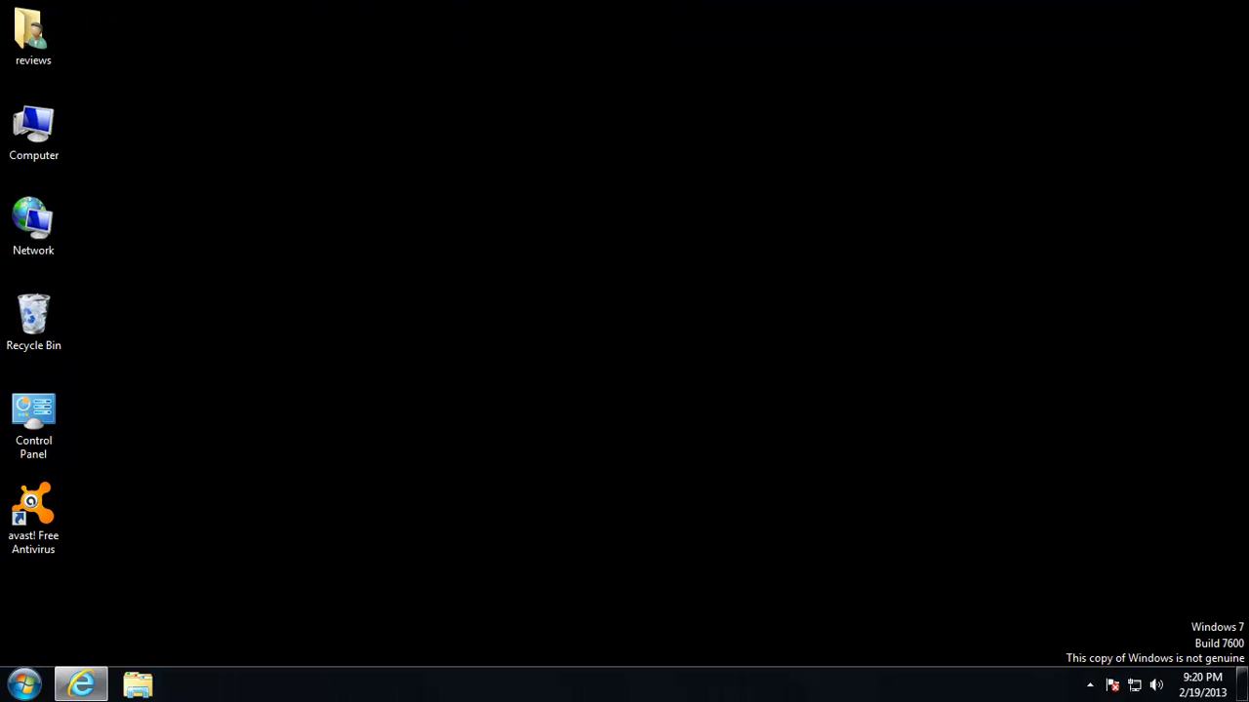
- Open the virtual machine's Computer window and connect the Lexar Media USB Flash Drive to the virtual machine
{"action": "double_click", "coordinate": [51, 147]}
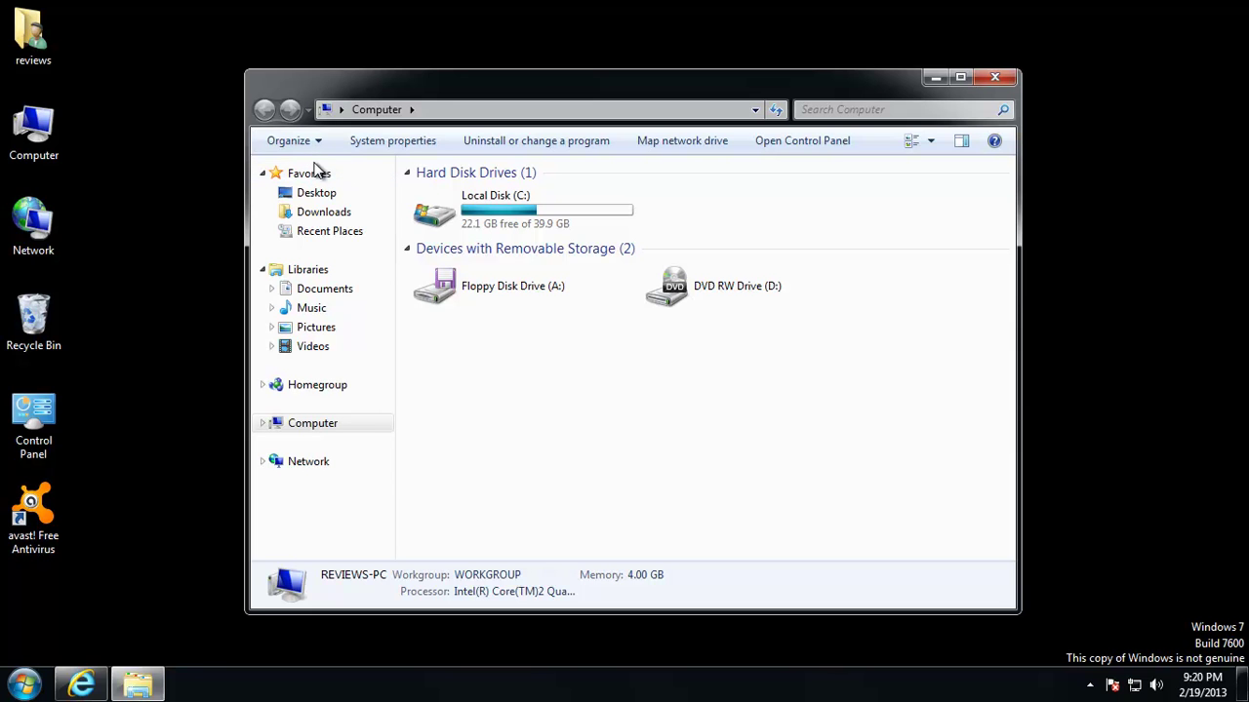
{"action": "mouse_move", "coordinate": [511, 3]}
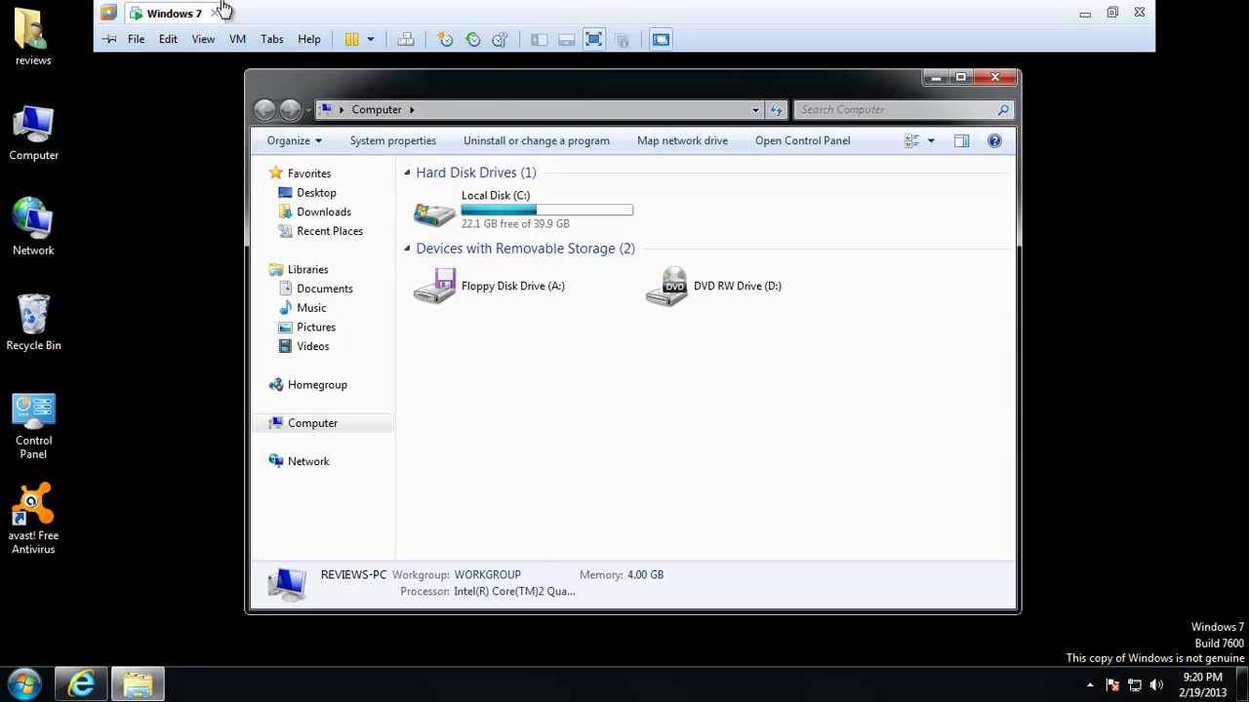
{"action": "left_click", "coordinate": [272, 39]}
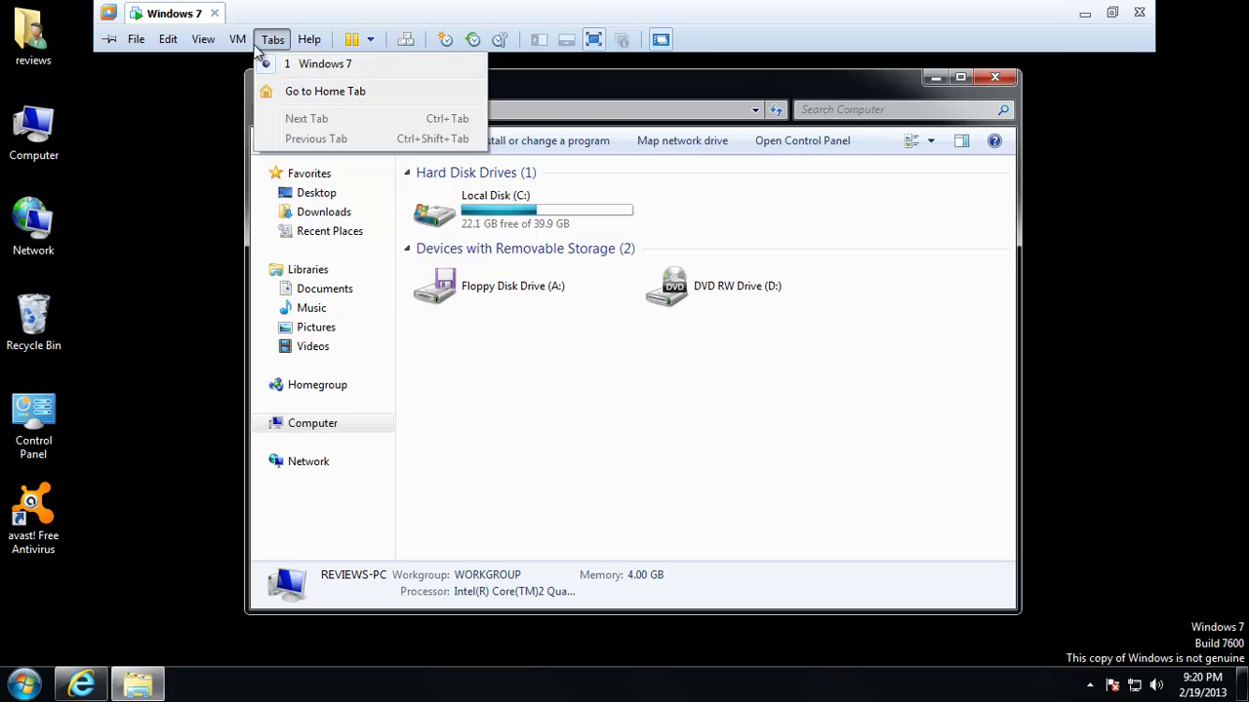
{"action": "key", "text": "Left"}
{"action": "mouse_move", "coordinate": [423, 86]}
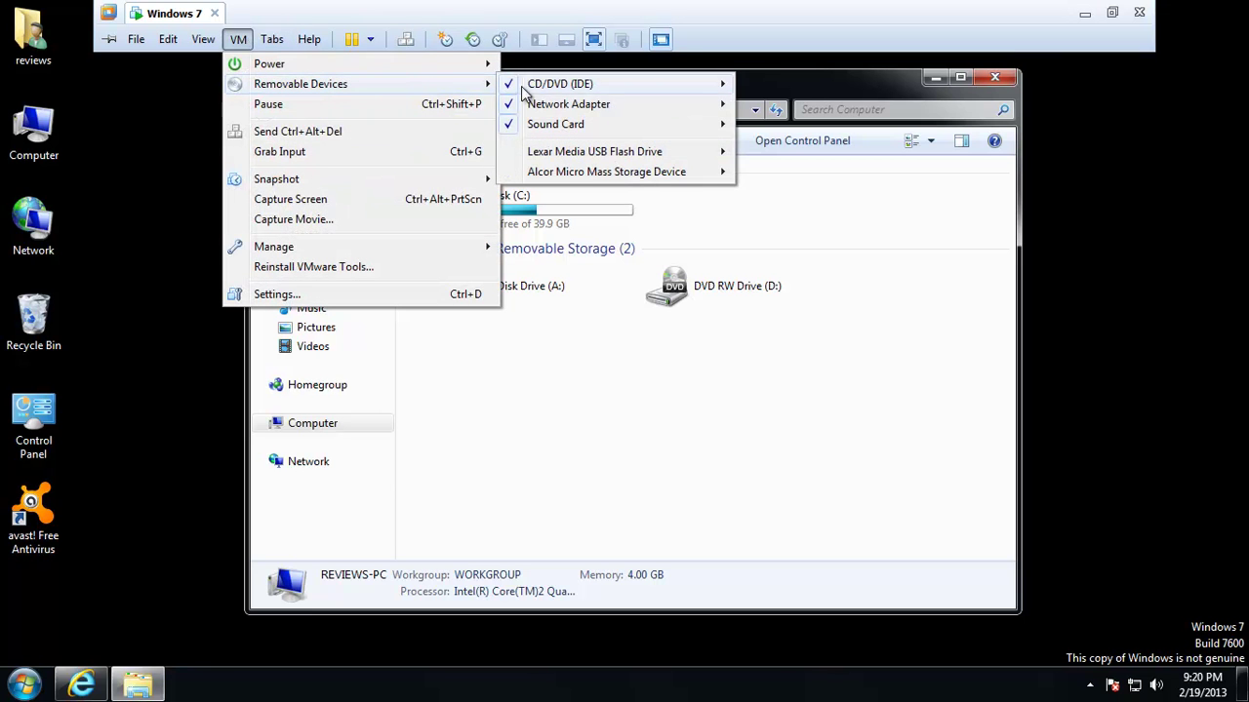
{"action": "mouse_move", "coordinate": [624, 154]}
{"action": "left_click", "coordinate": [801, 153]}
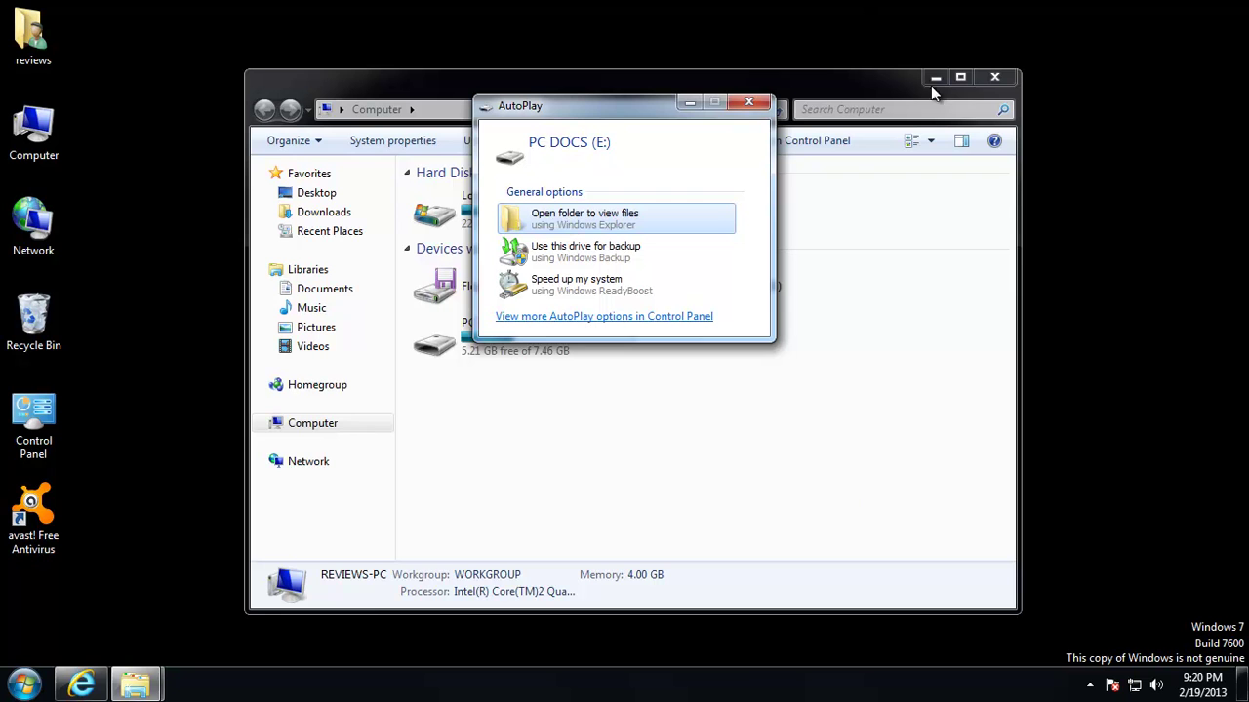
- Dismiss the AutoPlay prompt and open the PC DOCS (E:) drive to locate the Secure container file
{"action": "left_click", "coordinate": [748, 103]}
{"action": "double_click", "coordinate": [500, 332]}
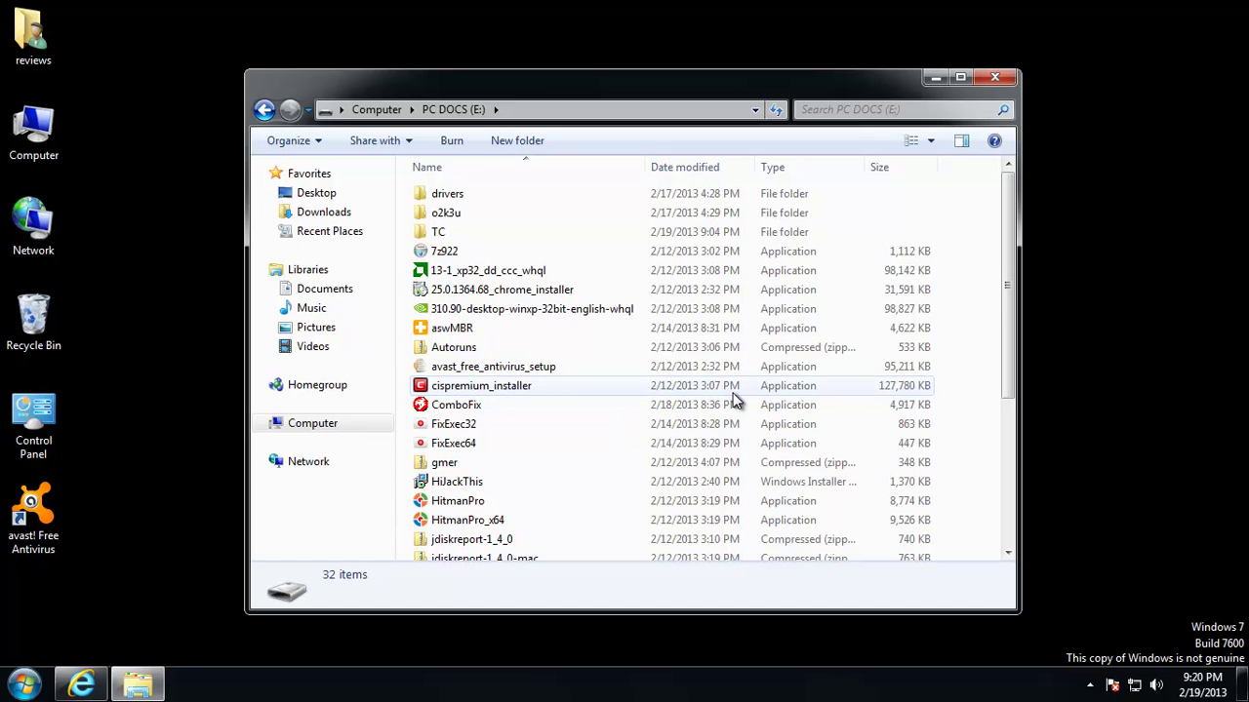
{"action": "scroll", "coordinate": [593, 418], "scroll_direction": "down", "scroll_amount": 4}
{"action": "left_click", "coordinate": [446, 436]}
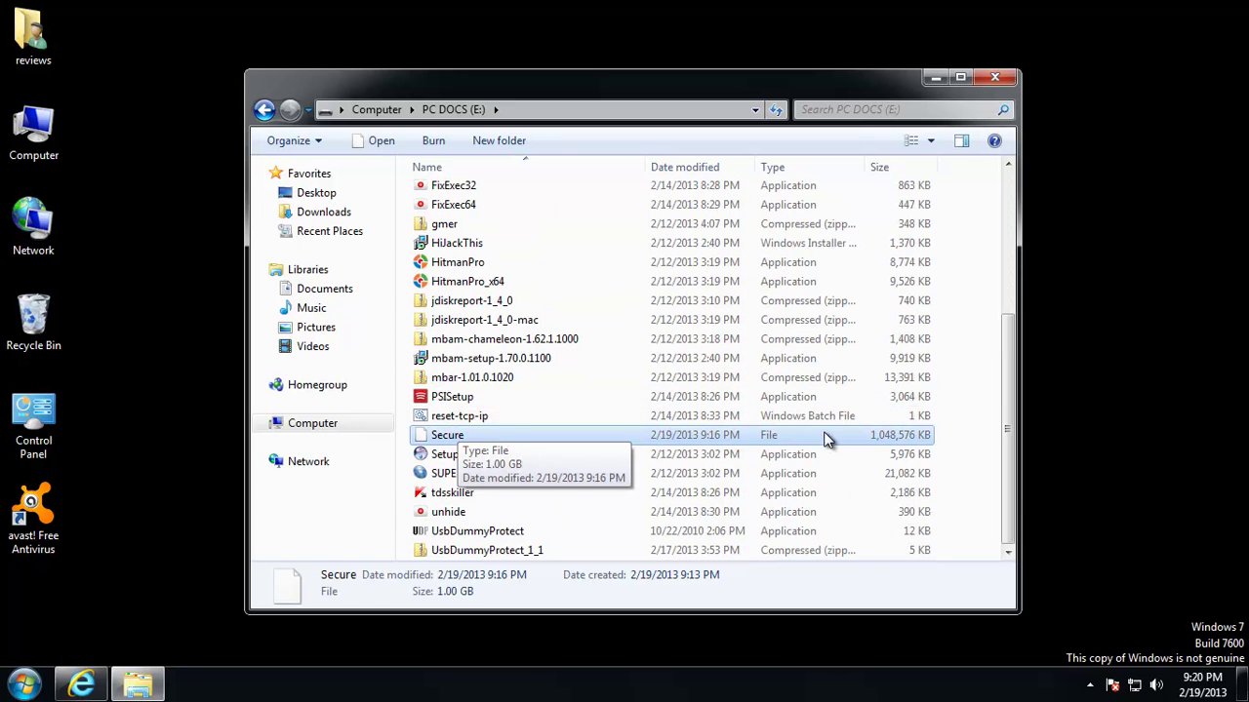
- Try to open the Secure file directly from the drive, then cancel the program selection
{"action": "scroll", "coordinate": [752, 449], "scroll_direction": "up", "scroll_amount": 4}
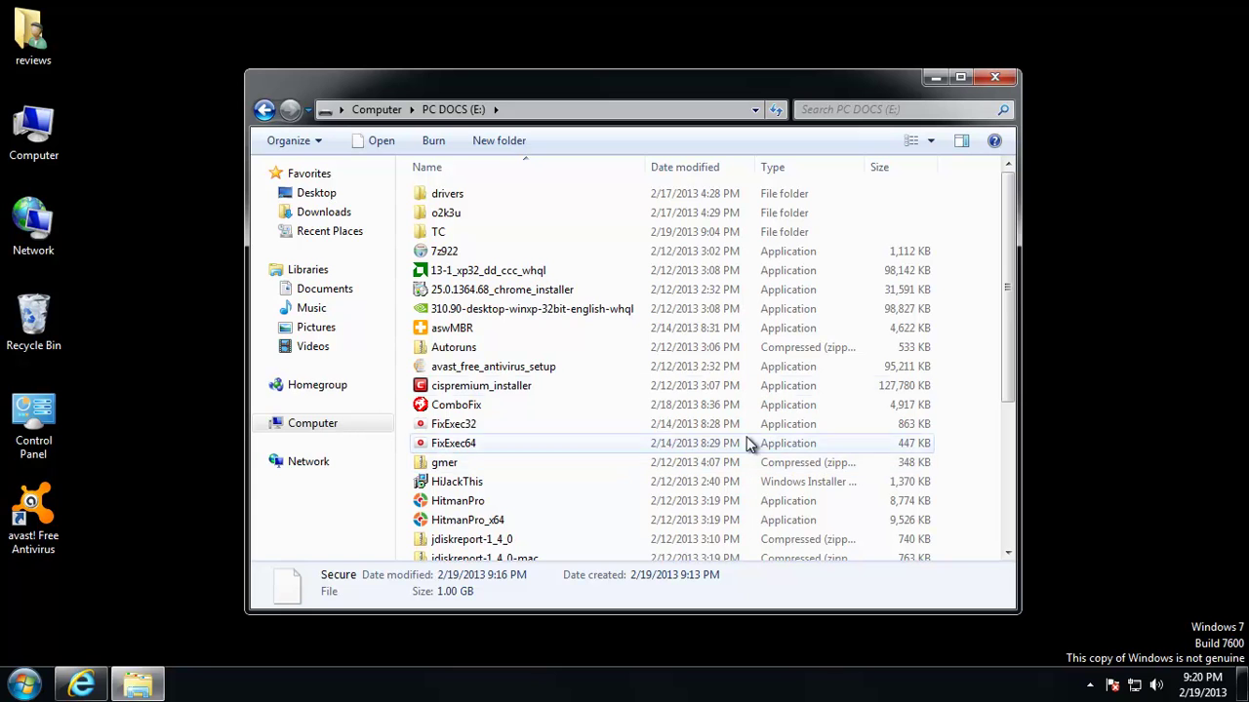
{"action": "scroll", "coordinate": [510, 299], "scroll_direction": "down", "scroll_amount": 4}
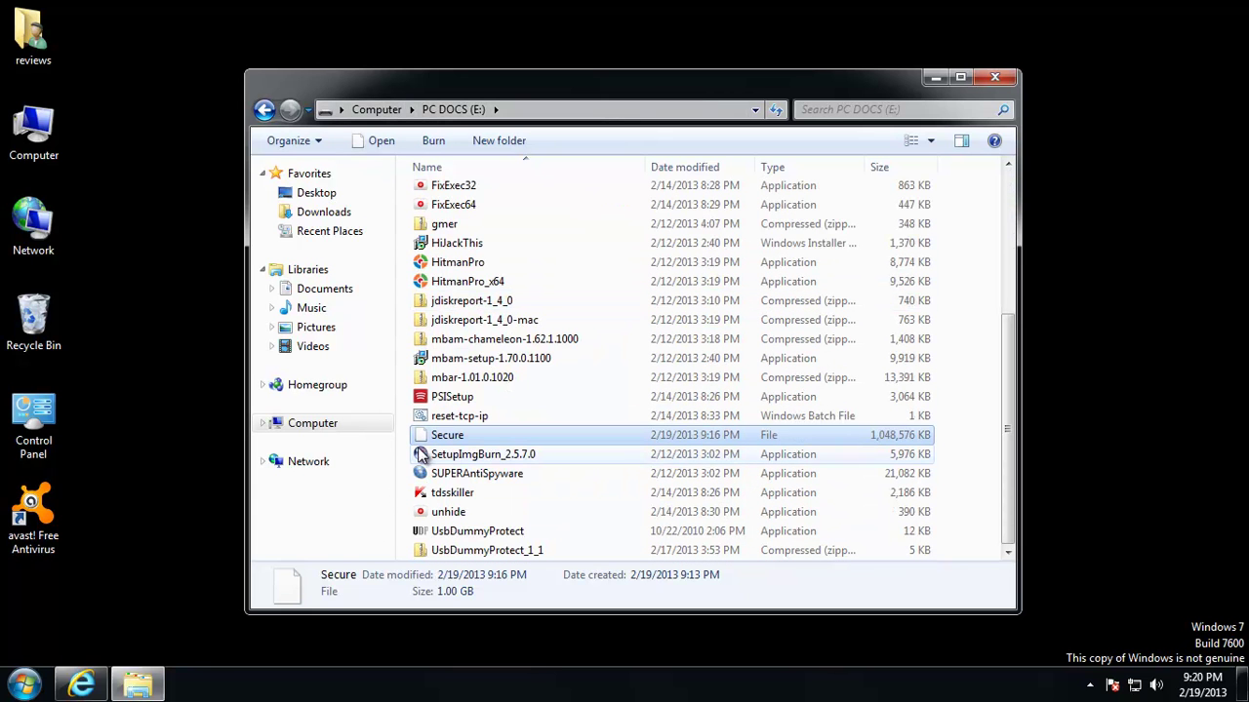
{"action": "key", "text": "Return"}
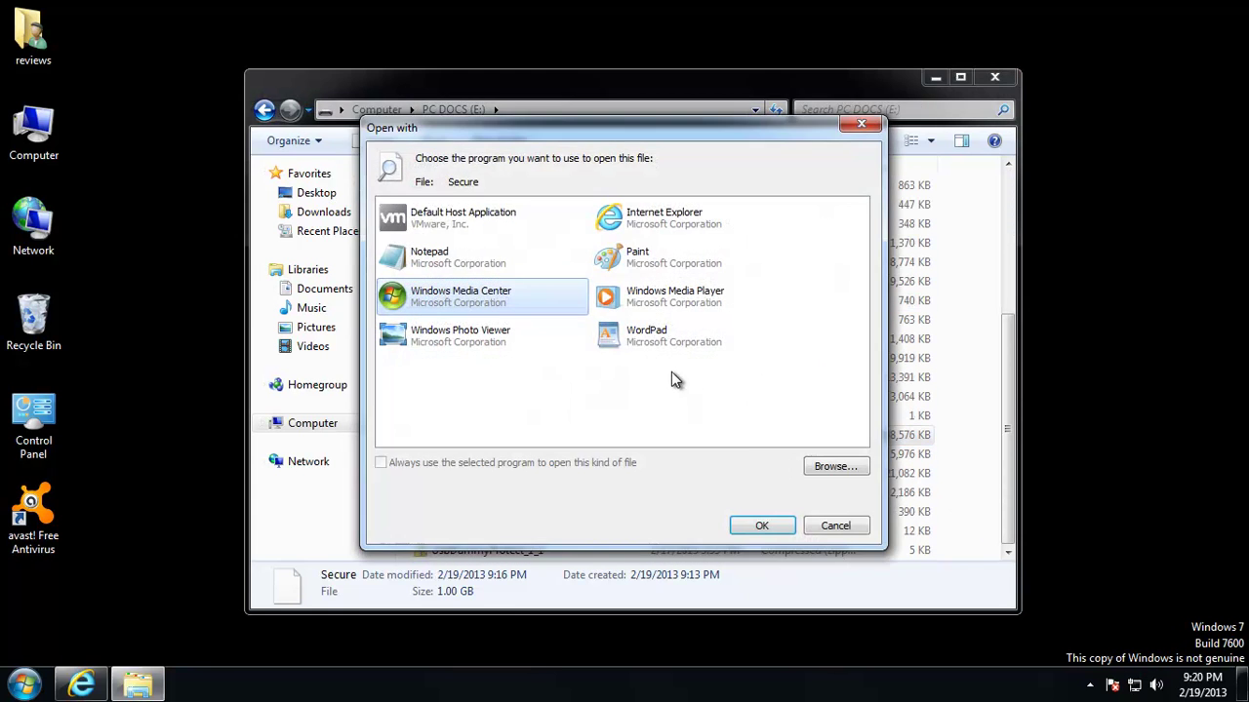
{"action": "left_click", "coordinate": [829, 531]}
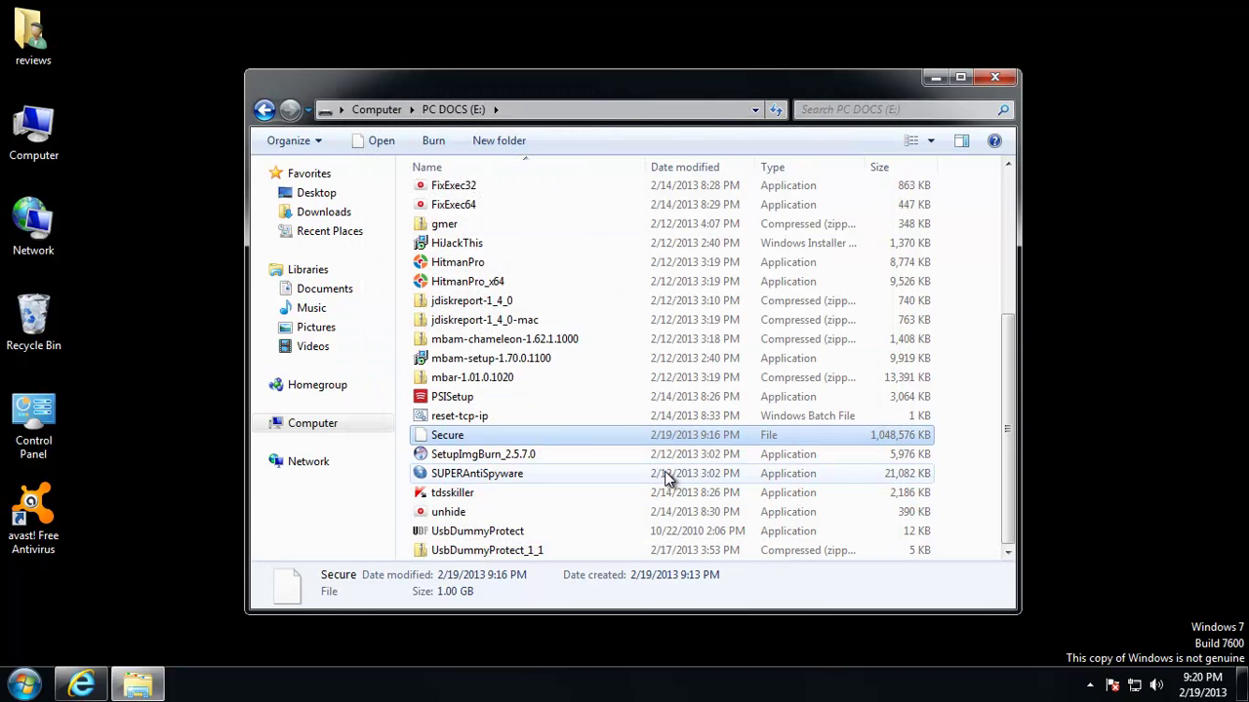
- Launch the portable TrueCrypt application from the TC folder on the PC DOCS (E:) drive
{"action": "scroll", "coordinate": [669, 476], "scroll_direction": "up", "scroll_amount": 4}
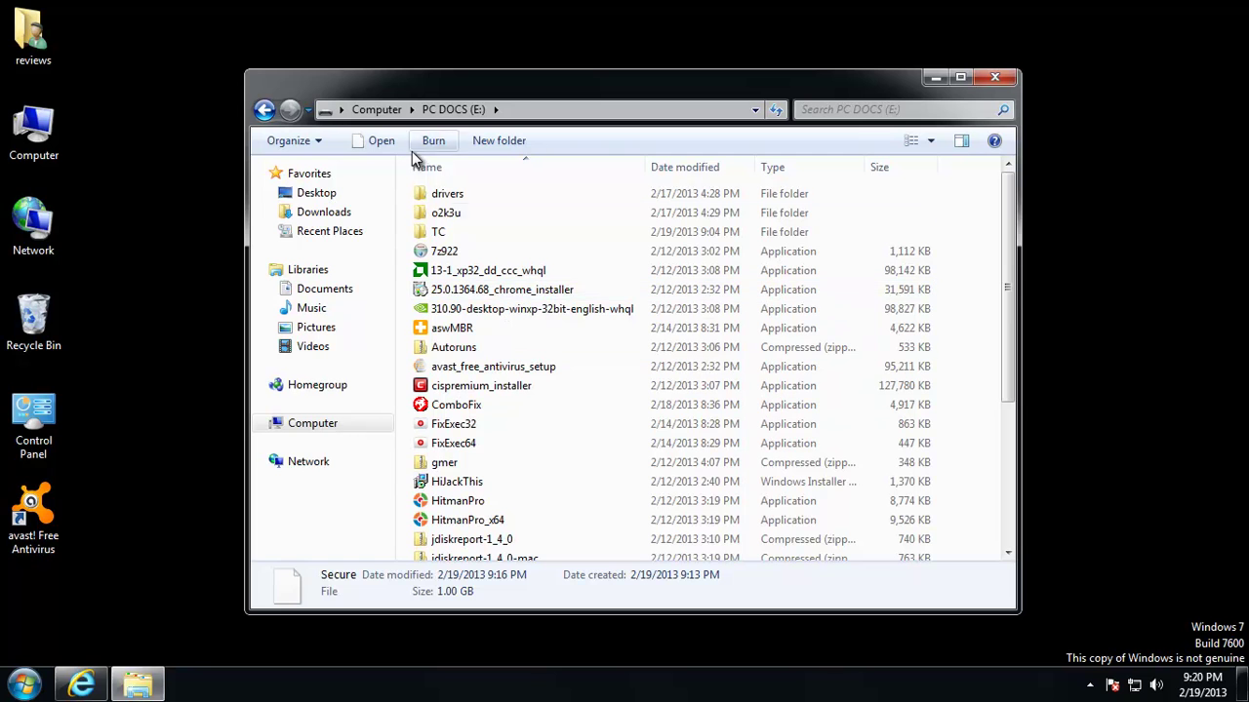
{"action": "double_click", "coordinate": [438, 233]}
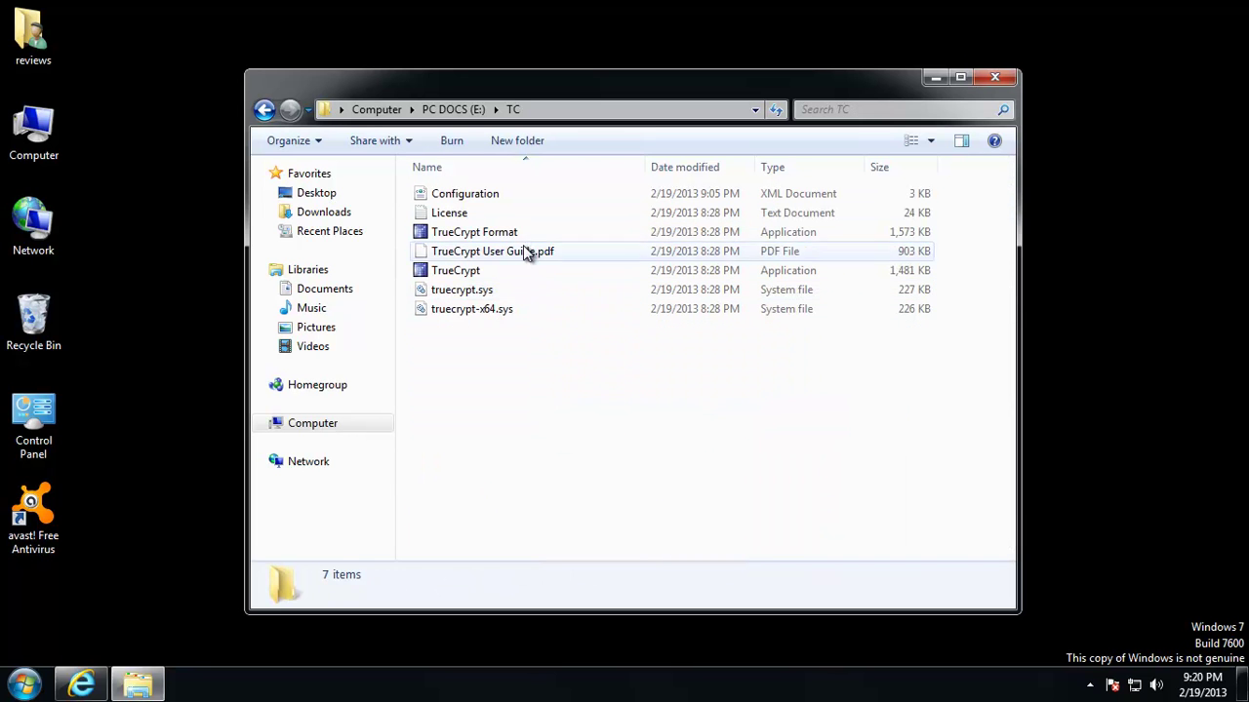
{"action": "double_click", "coordinate": [468, 270]}
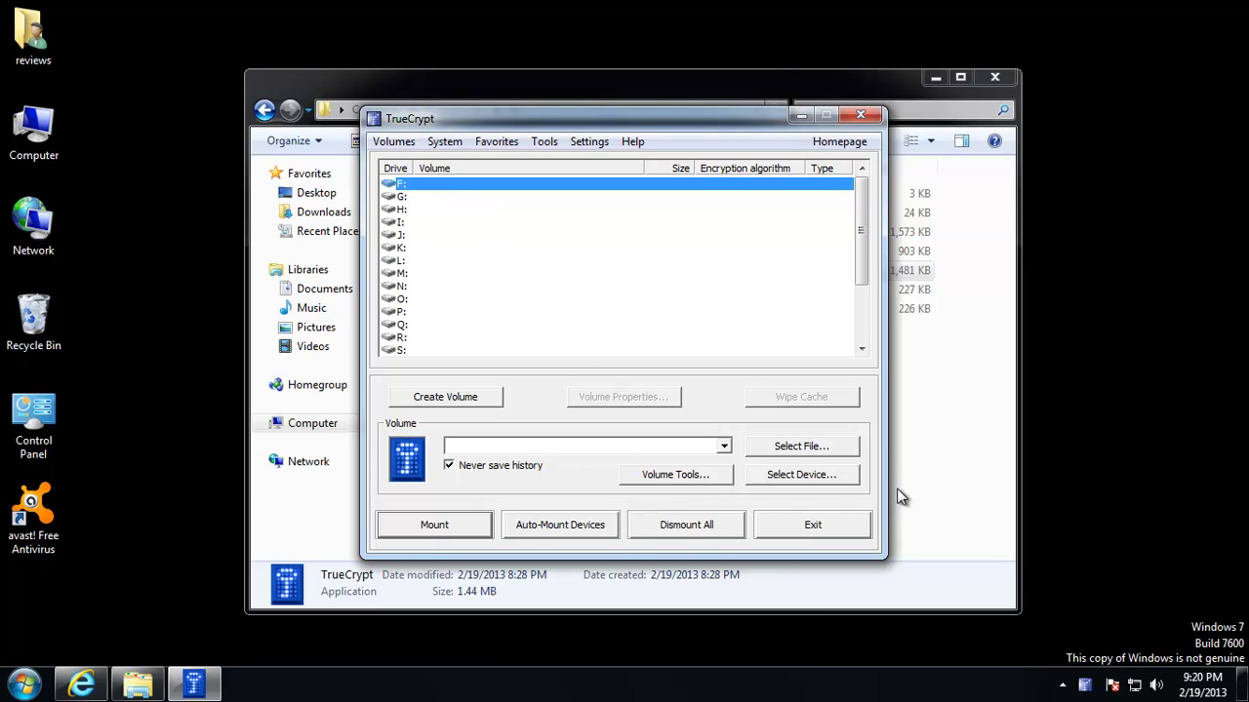
- Select the Secure file on the PC DOCS (E:) drive as the TrueCrypt volume
{"action": "left_click", "coordinate": [792, 449]}
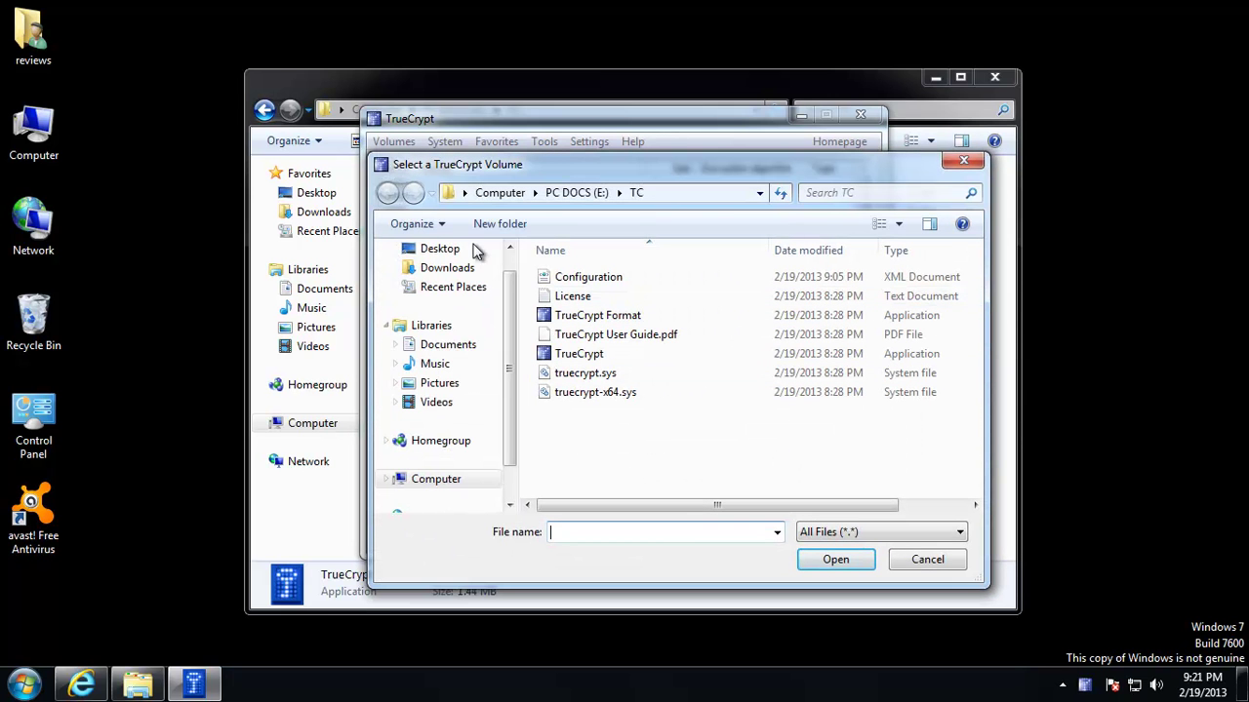
{"action": "scroll", "coordinate": [510, 372], "scroll_direction": "down", "scroll_amount": 1}
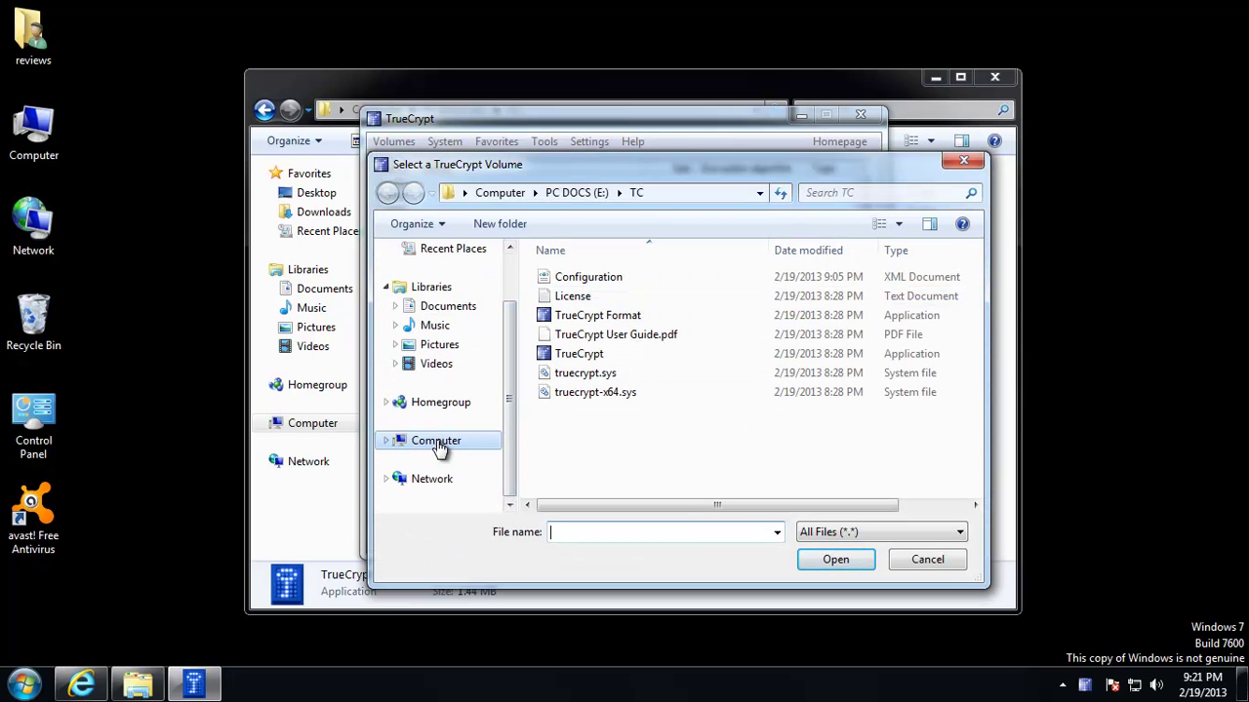
{"action": "left_click", "coordinate": [387, 440]}
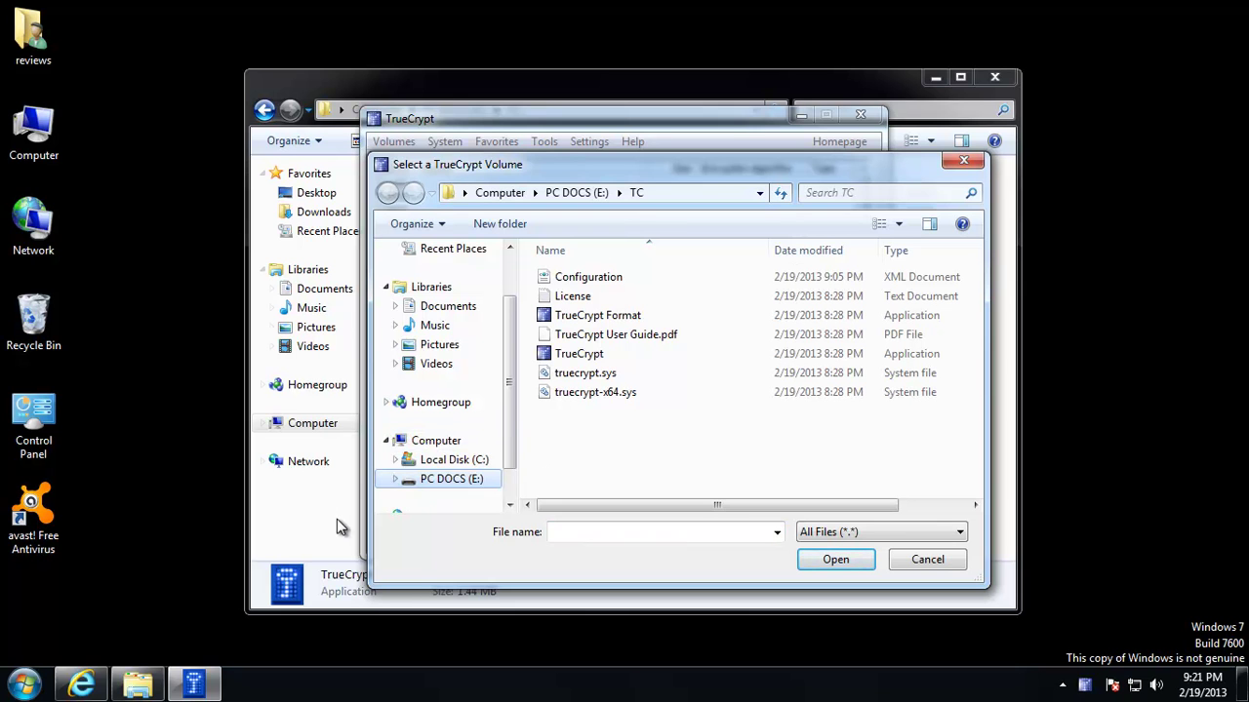
{"action": "left_click", "coordinate": [421, 479]}
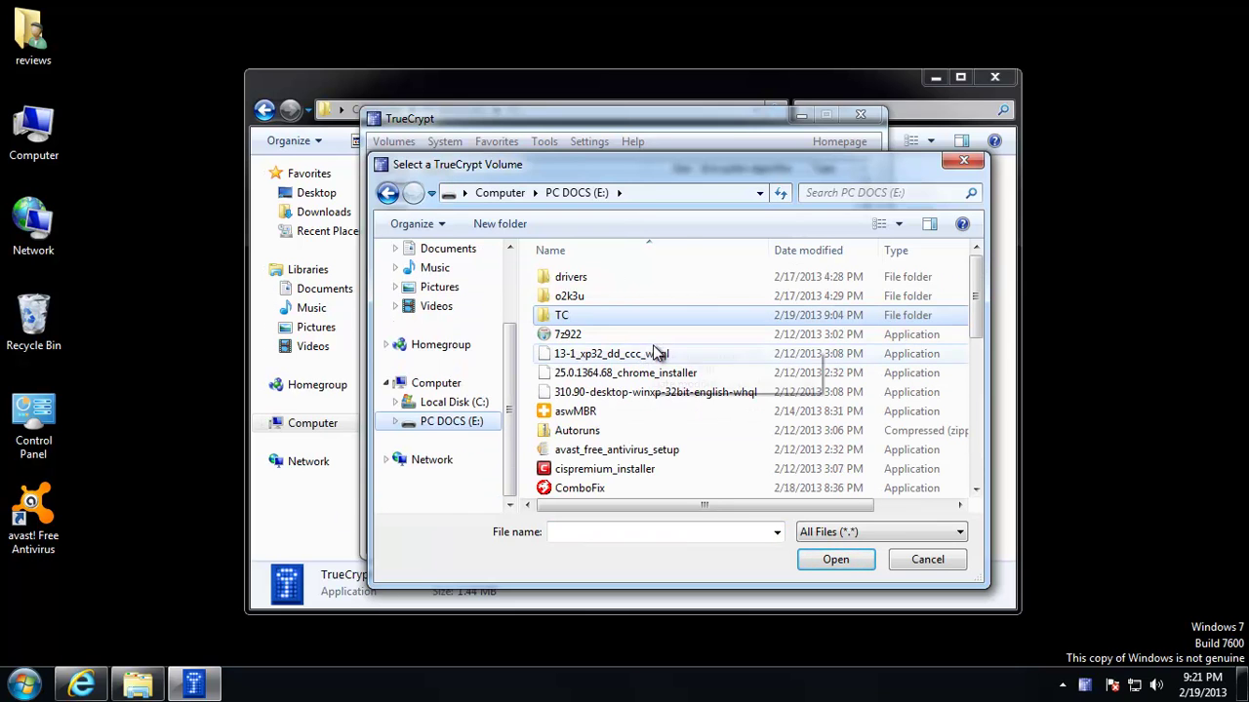
{"action": "left_click_drag", "start_coordinate": [977, 326], "coordinate": [977, 468]}
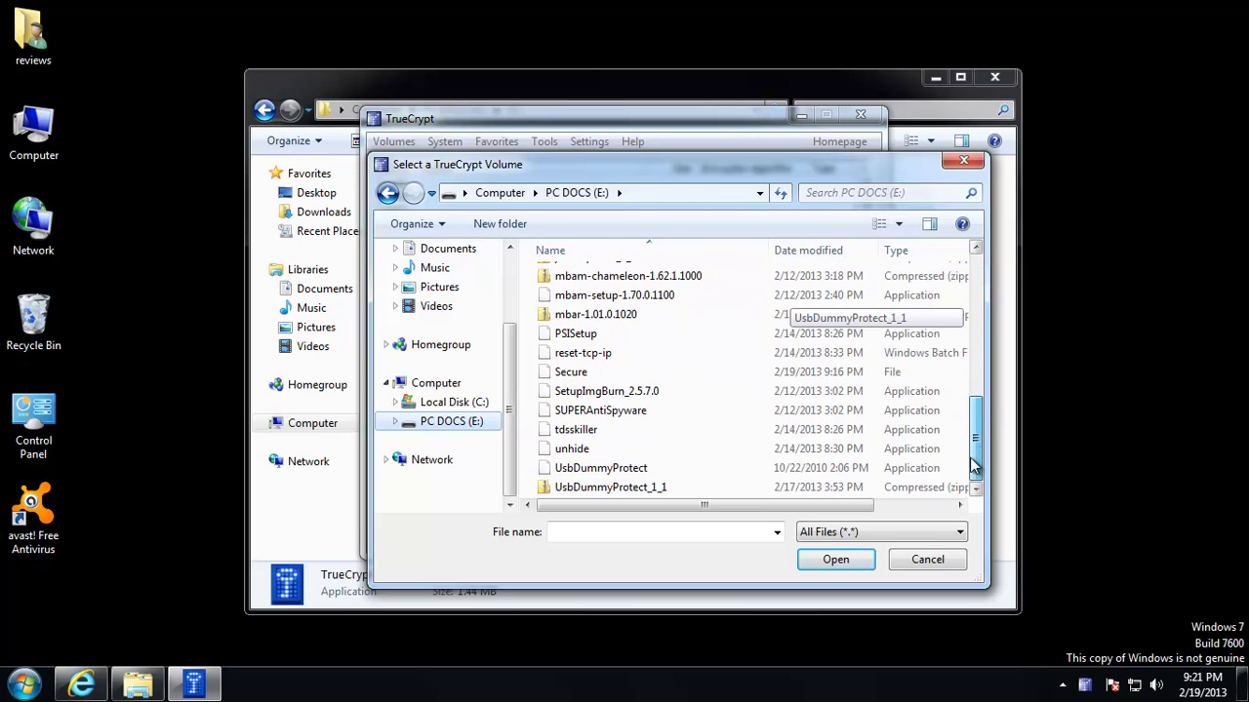
{"action": "left_click", "coordinate": [575, 372]}
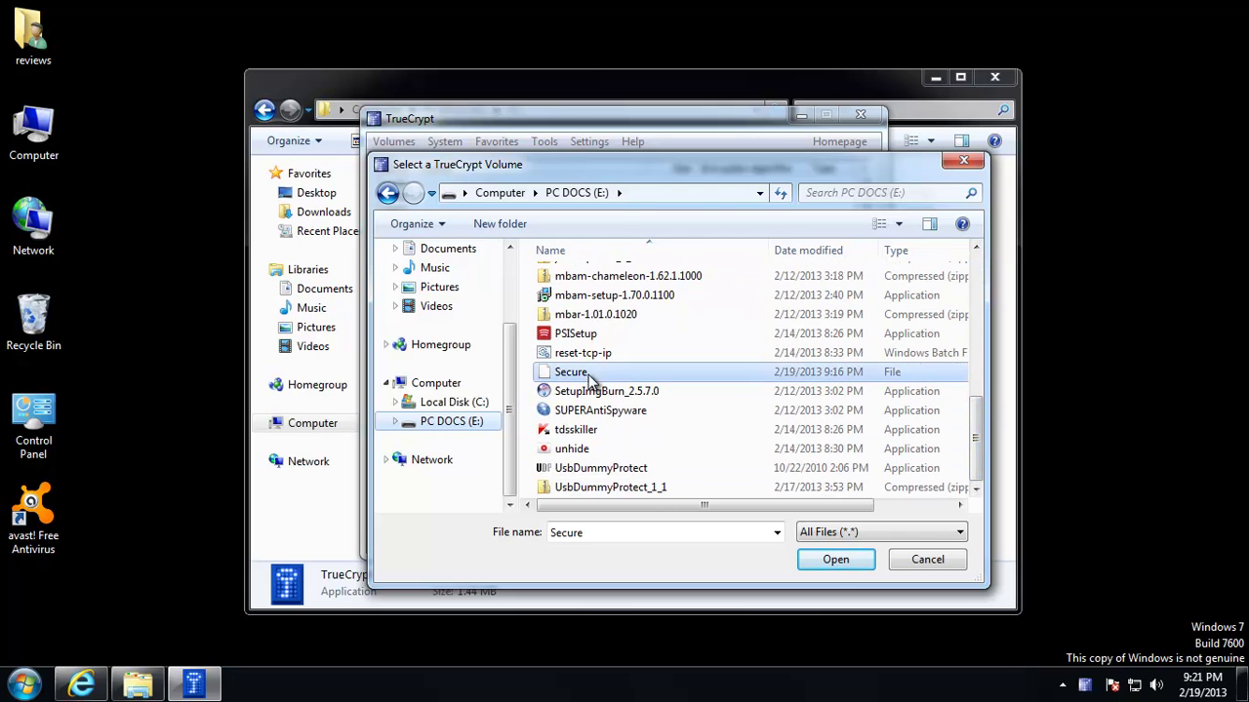
{"action": "left_click", "coordinate": [831, 559]}
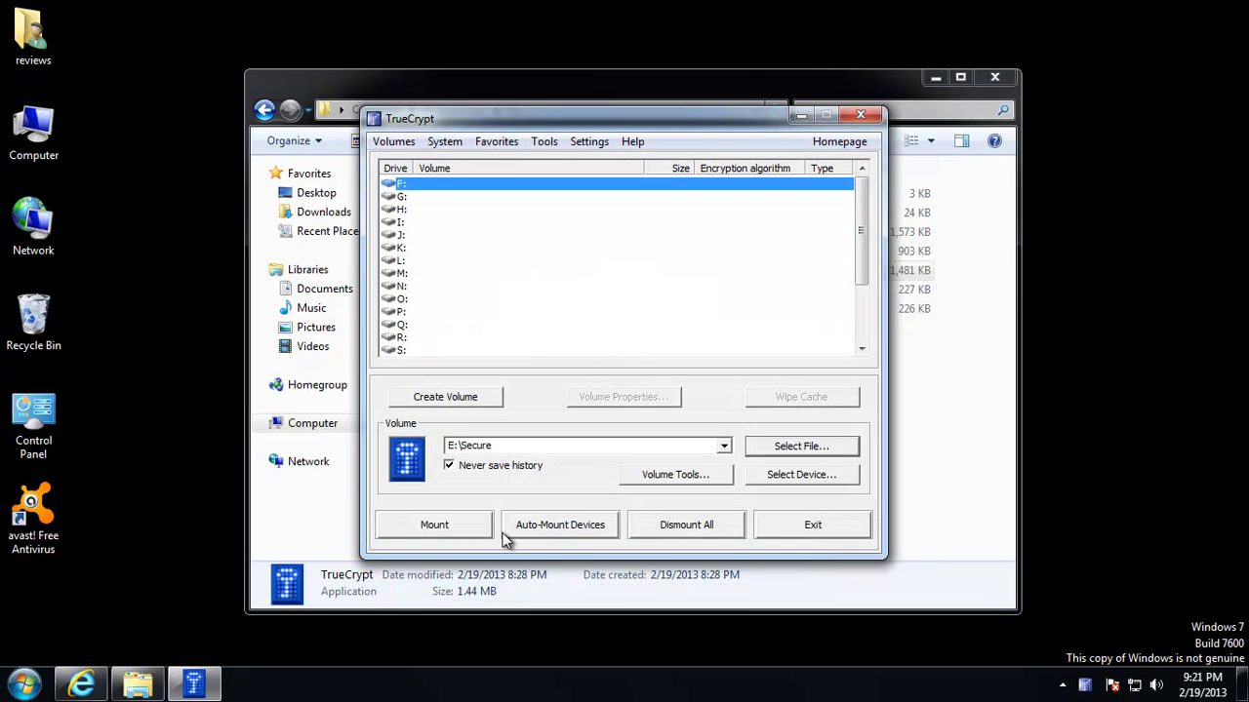
- Mount E:\Secure as drive F: by entering the volume password
{"action": "left_click", "coordinate": [434, 526]}
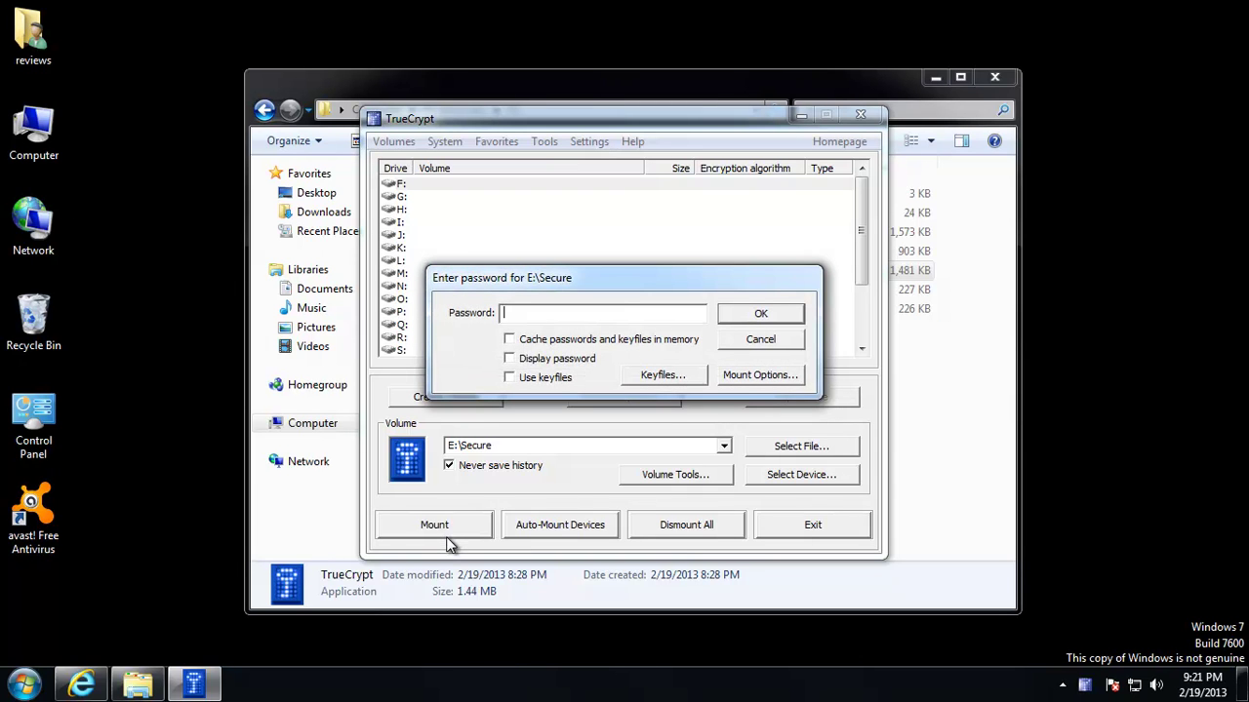
{"action": "type", "text": "**"}
{"action": "key", "text": "Return"}
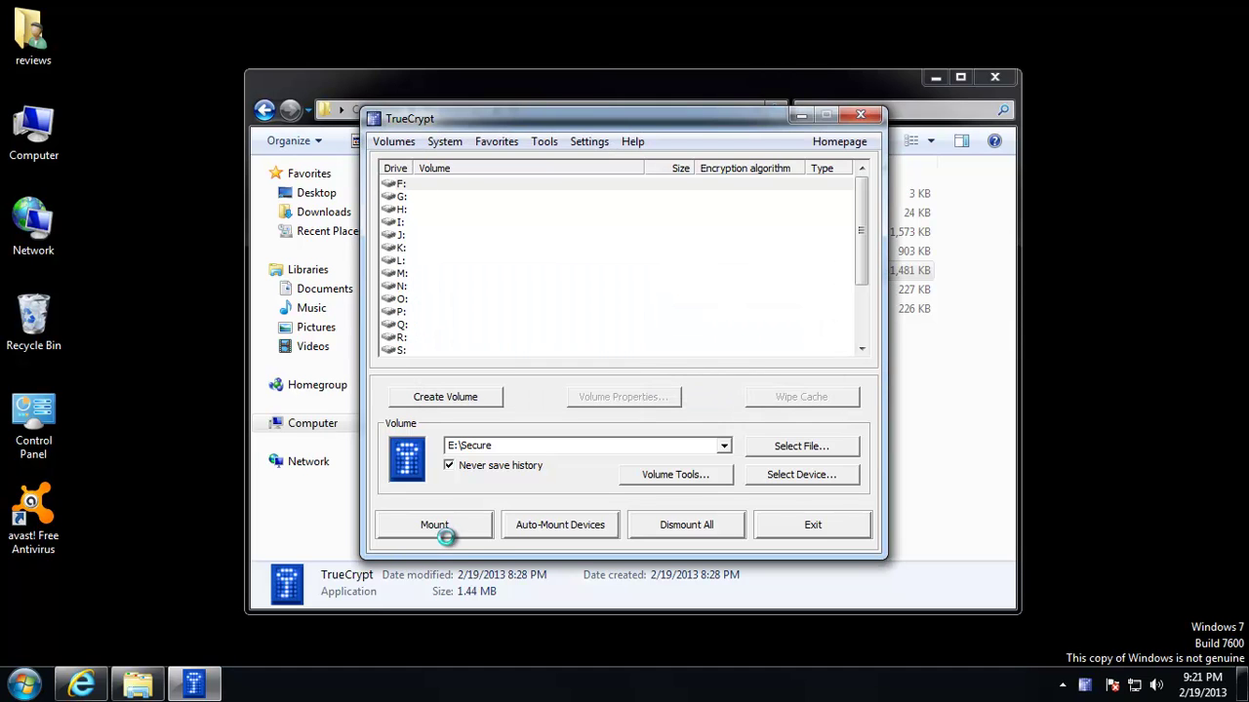
- Open the mounted Local Disk (F:) from Computer and copy the tdsskiller file onto the desktop
{"action": "left_click", "coordinate": [378, 82]}
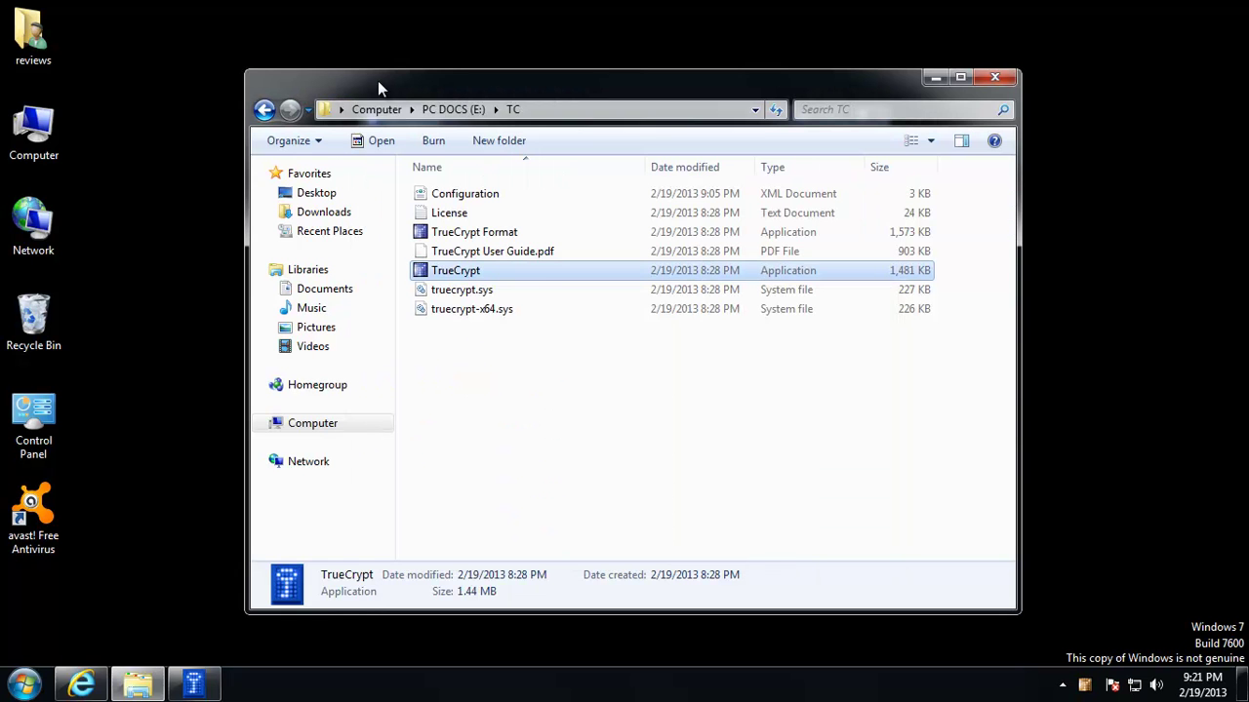
{"action": "double_click", "coordinate": [24, 147]}
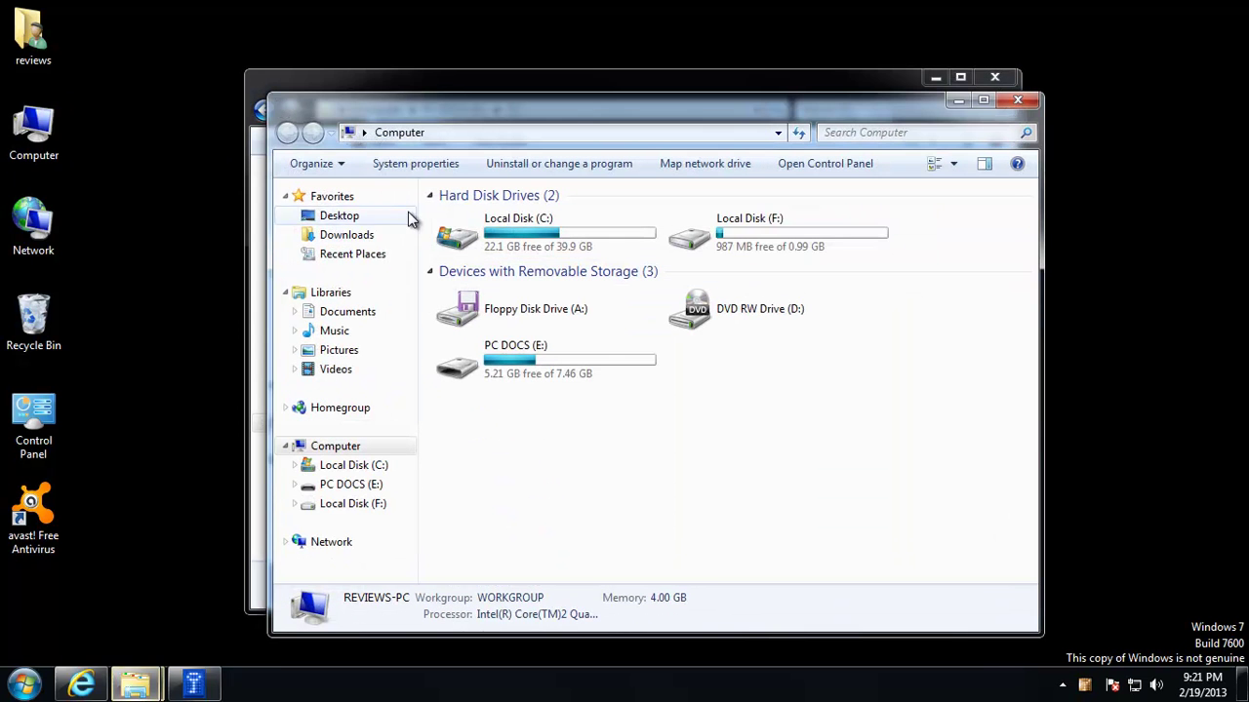
{"action": "left_click", "coordinate": [566, 368]}
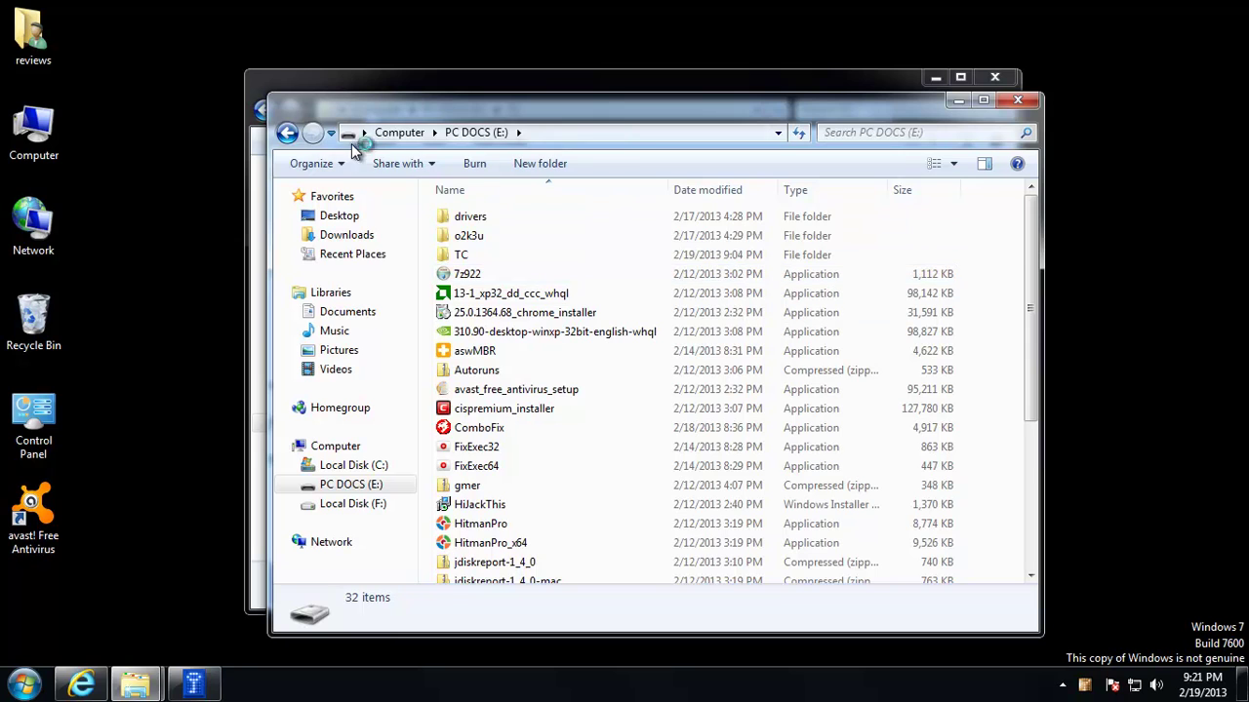
{"action": "double_click", "coordinate": [822, 236]}
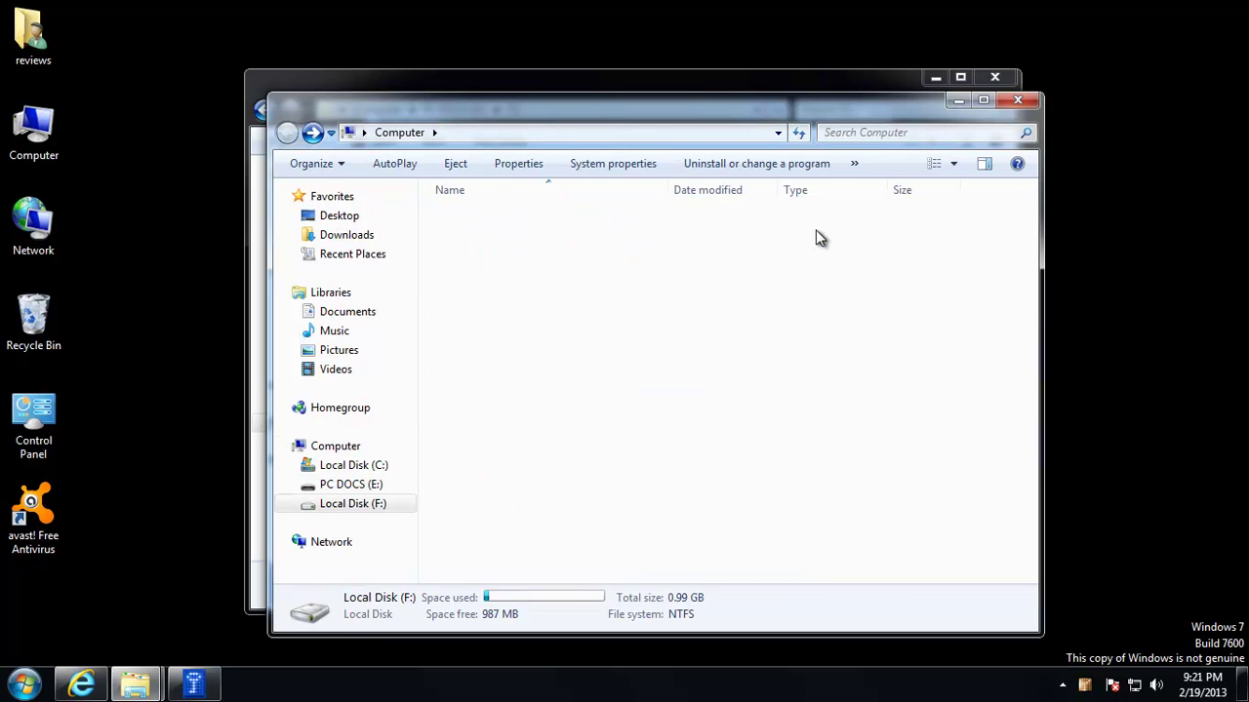
{"action": "left_click_drag", "start_coordinate": [466, 218], "coordinate": [160, 231]}
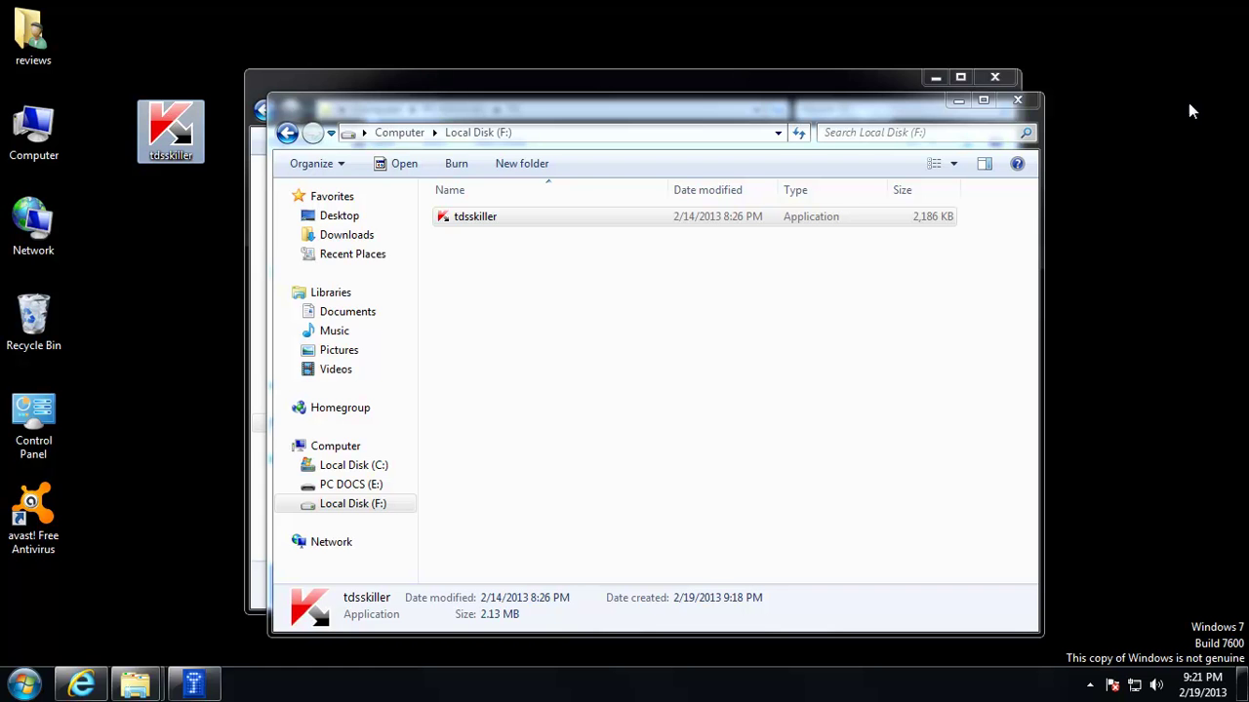
- Close both folder windows, leaving TrueCrypt open, and take the virtual machine out of full screen mode
{"action": "left_click", "coordinate": [1017, 100]}
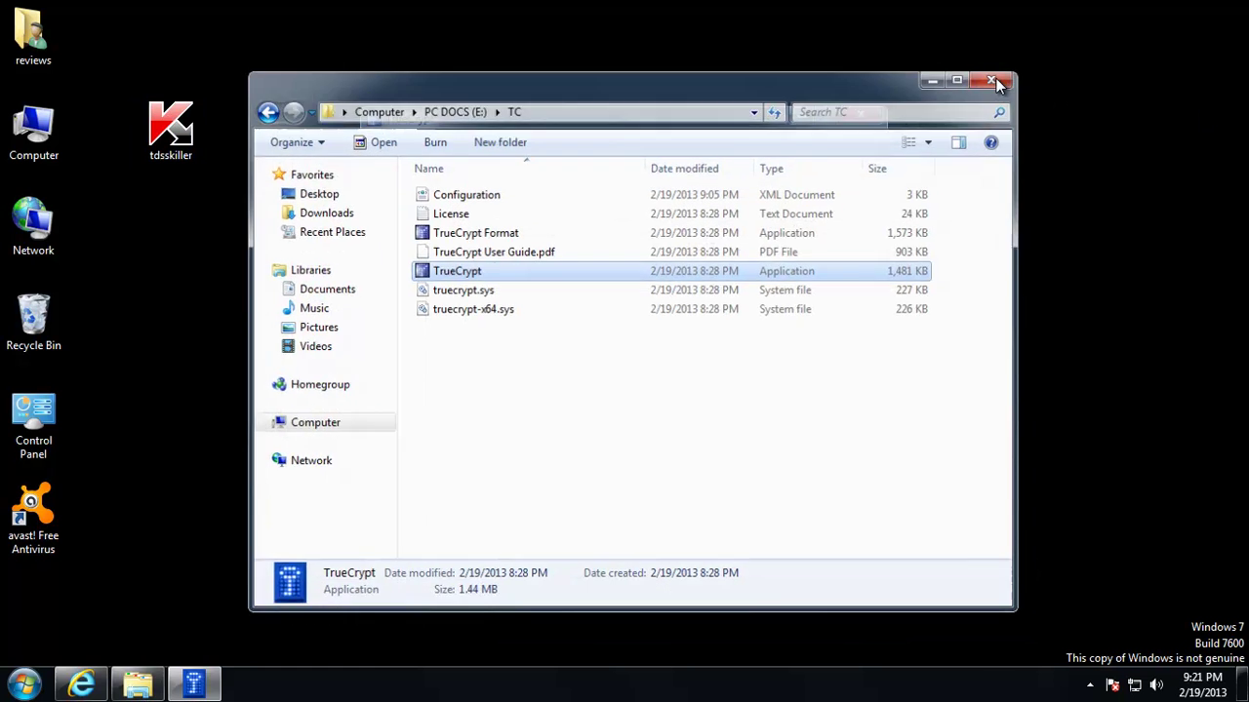
{"action": "left_click", "coordinate": [995, 77]}
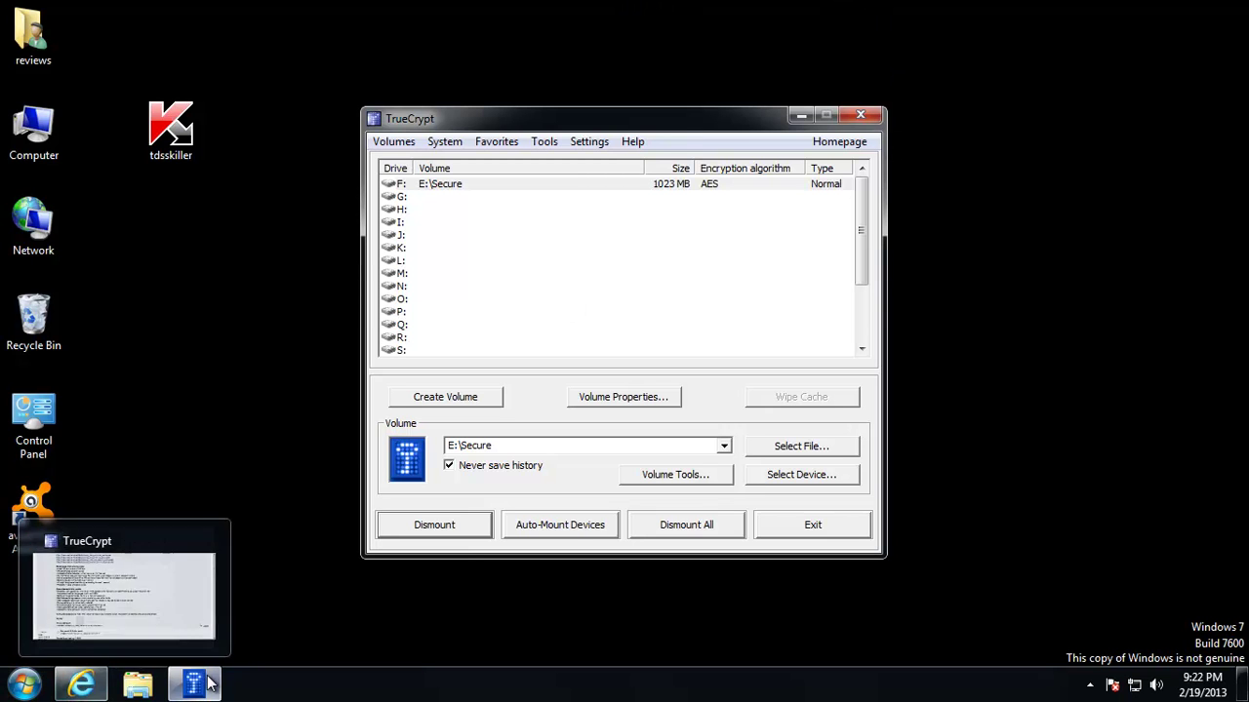
{"action": "mouse_move", "coordinate": [772, 7]}
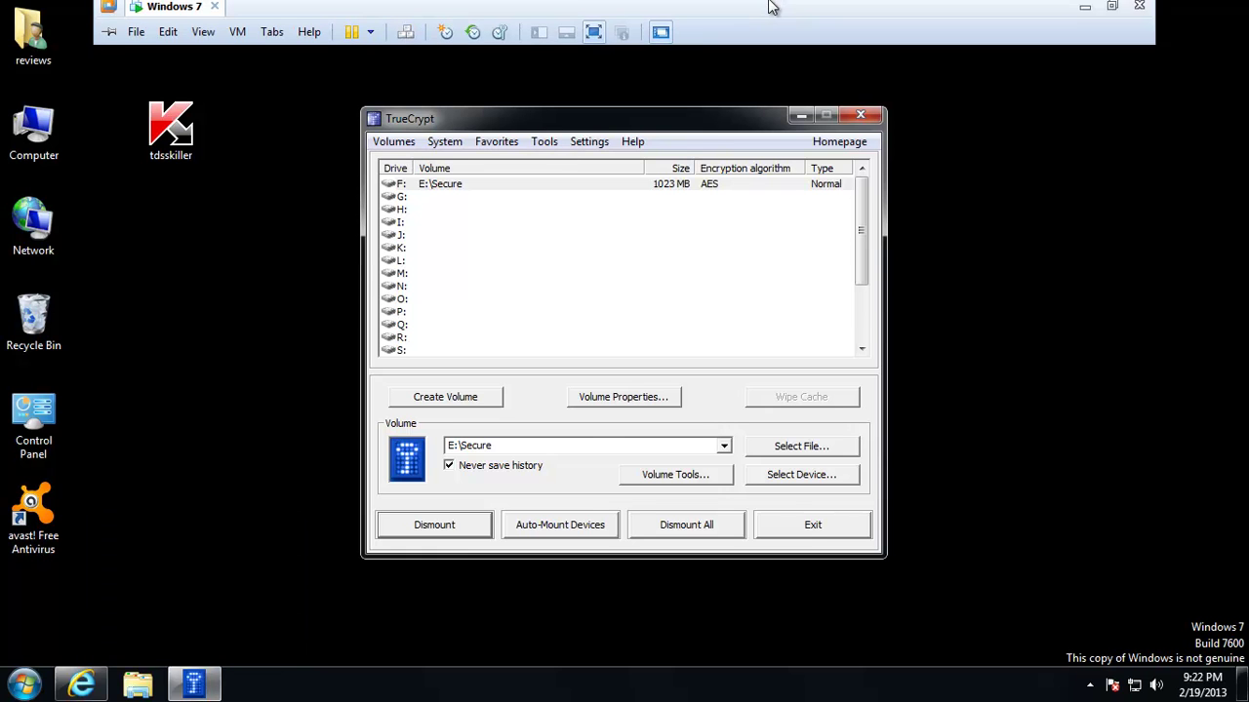
{"action": "left_click", "coordinate": [1111, 7]}
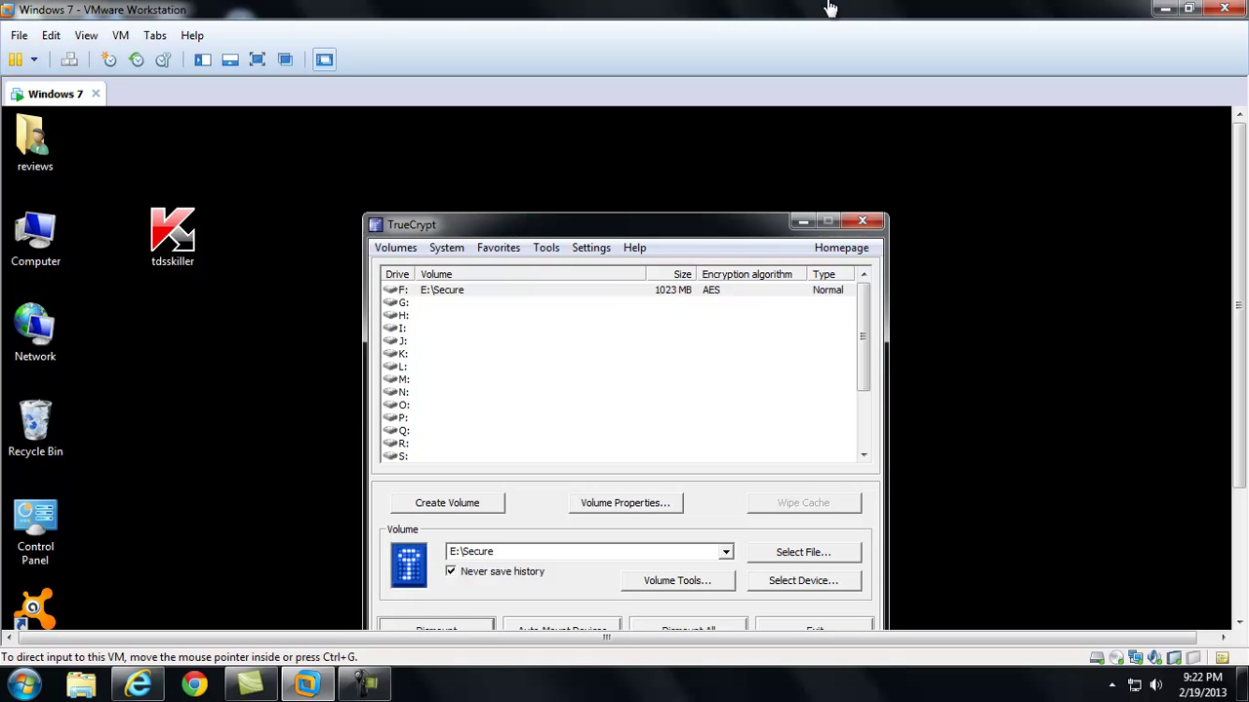